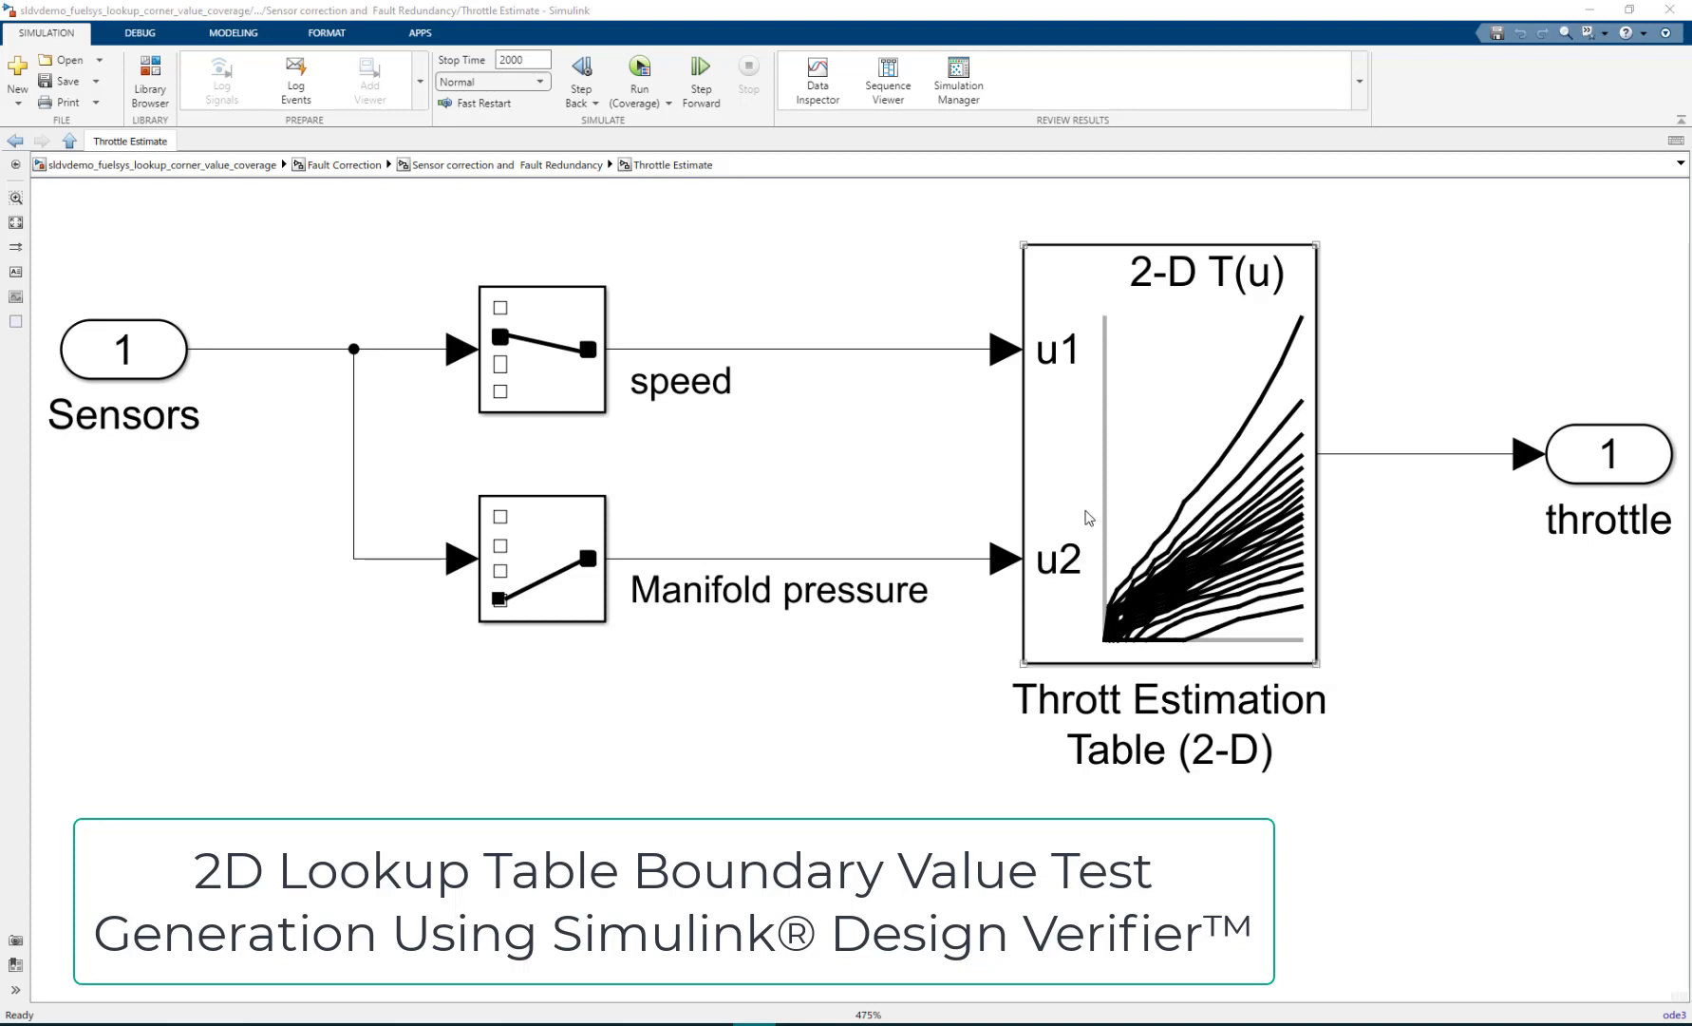
Step: Inspect the Throttle Estimation Table (2-D) breakpoints and values in the Lookup Table Editor
{"action": "left_click", "coordinate": [1174, 498]}
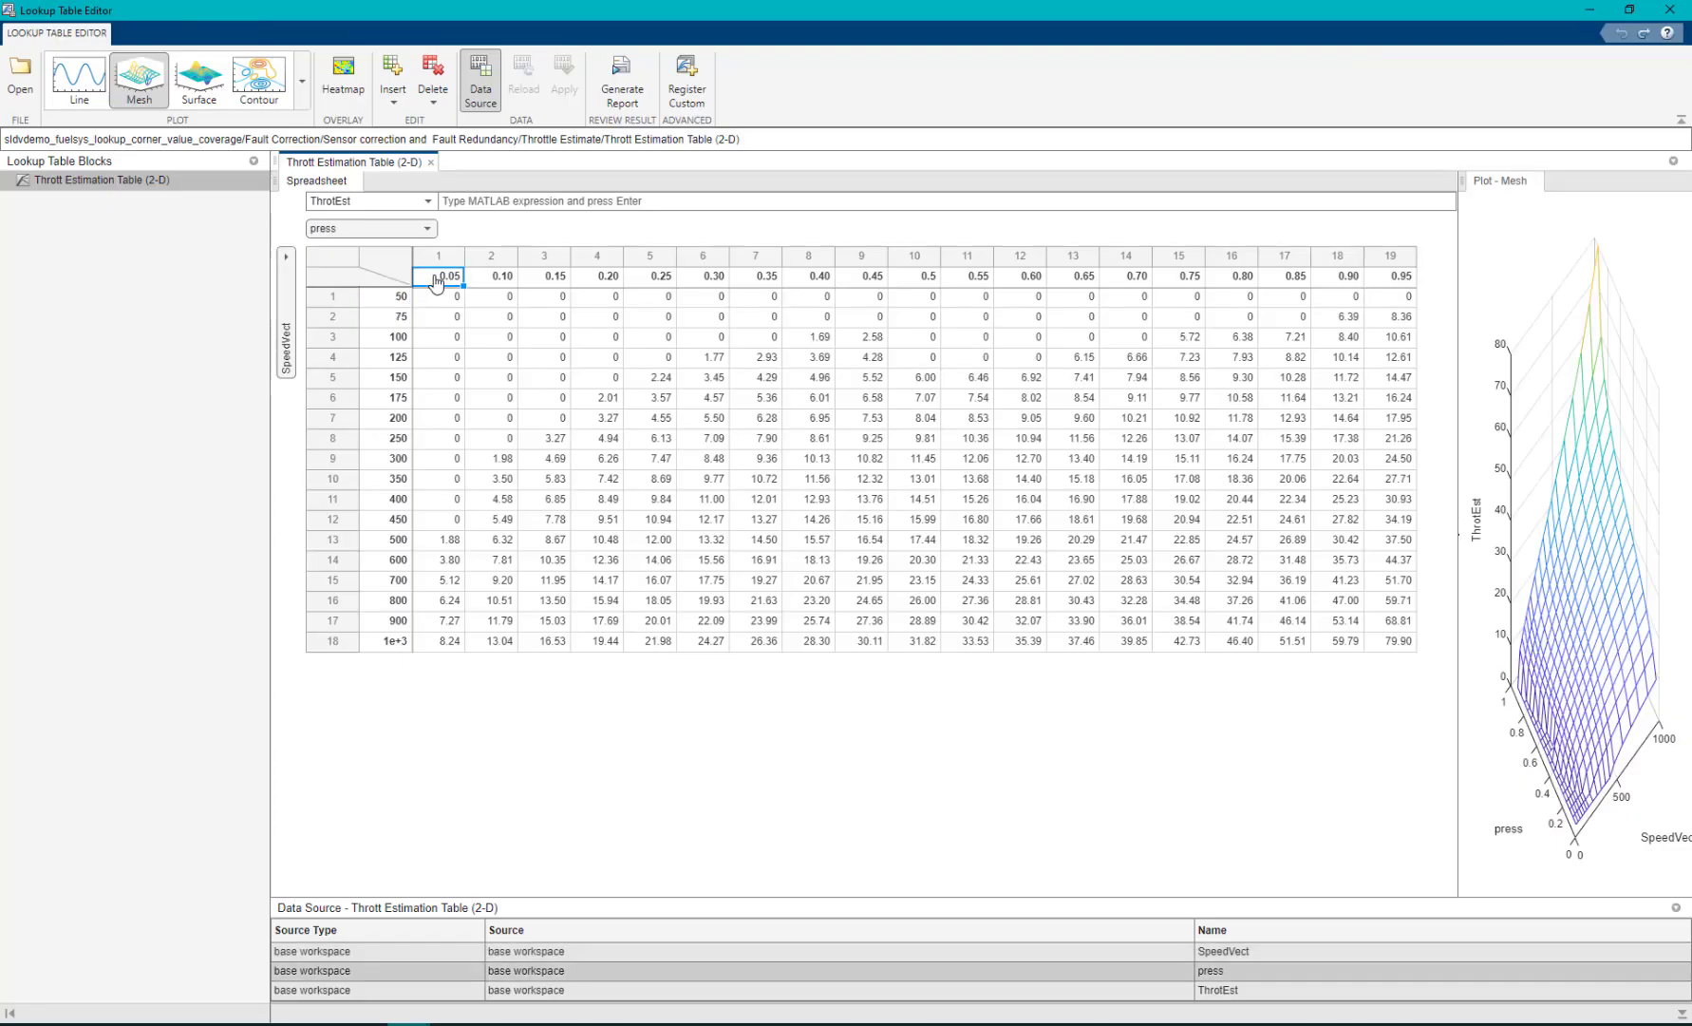
{"action": "left_click", "coordinate": [385, 644]}
{"action": "left_click", "coordinate": [1402, 281]}
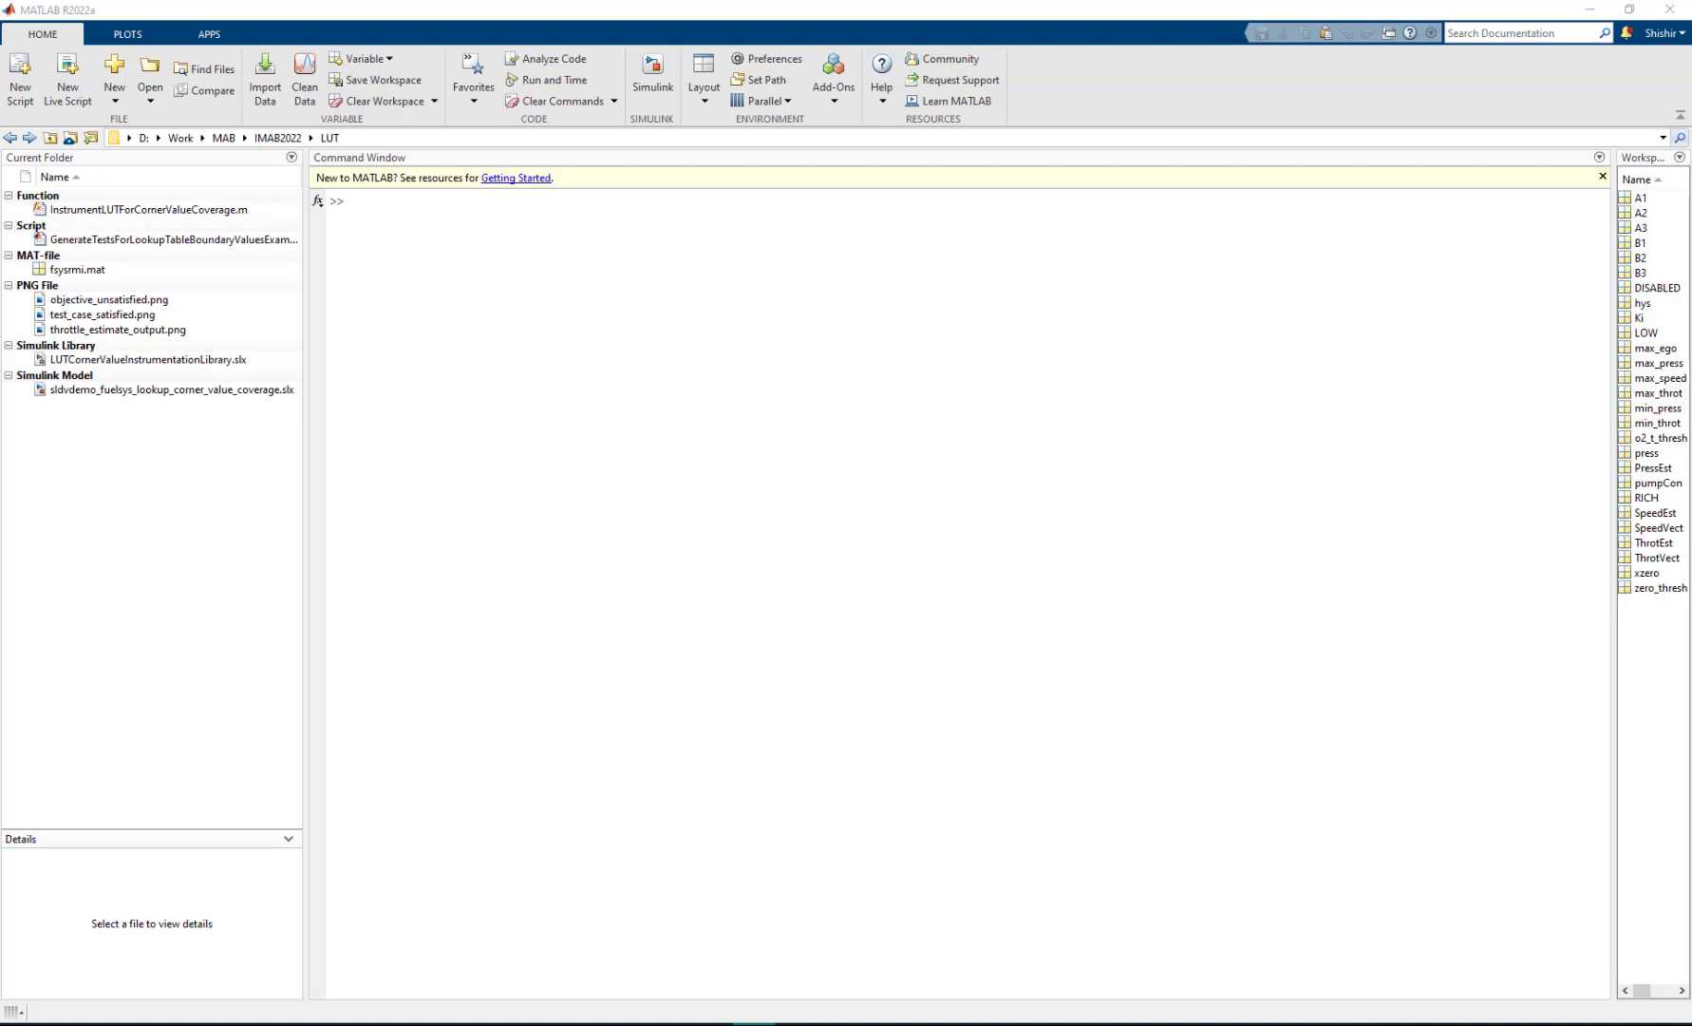
Step: Open the fuel-system example down to Throttle Estimate and analyze coverage of its 2-D table
{"action": "left_click", "coordinate": [863, 403]}
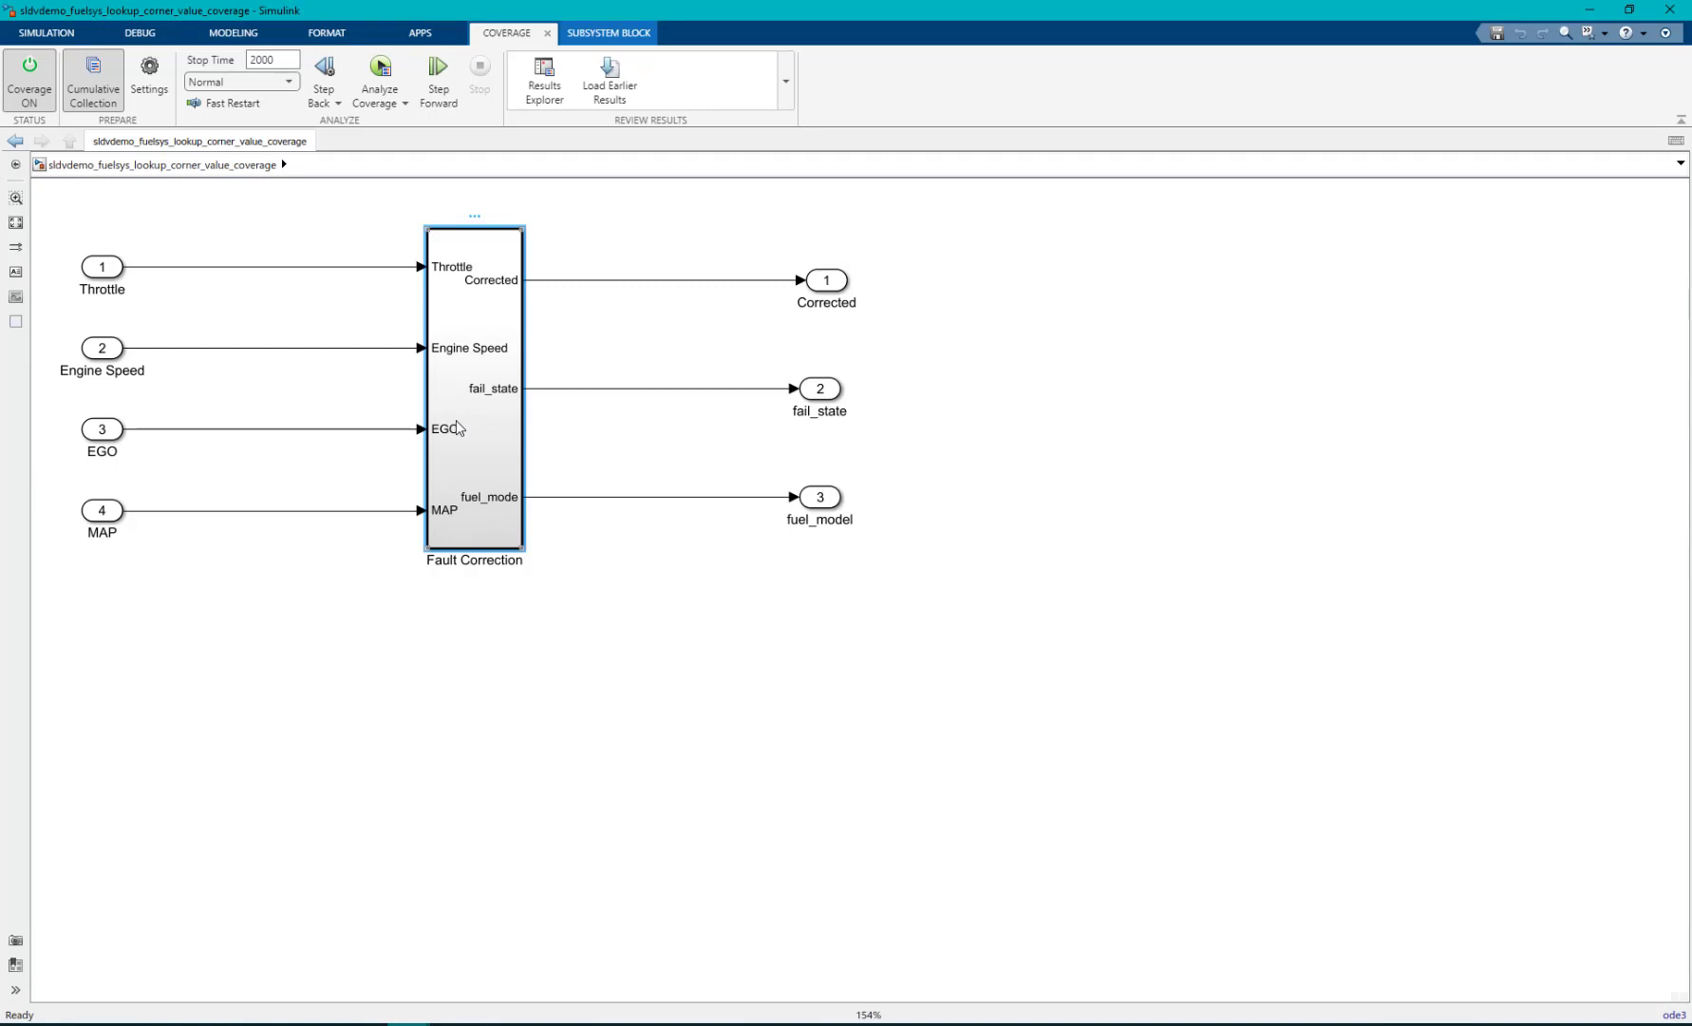
{"action": "double_click", "coordinate": [458, 427]}
{"action": "double_click", "coordinate": [941, 391]}
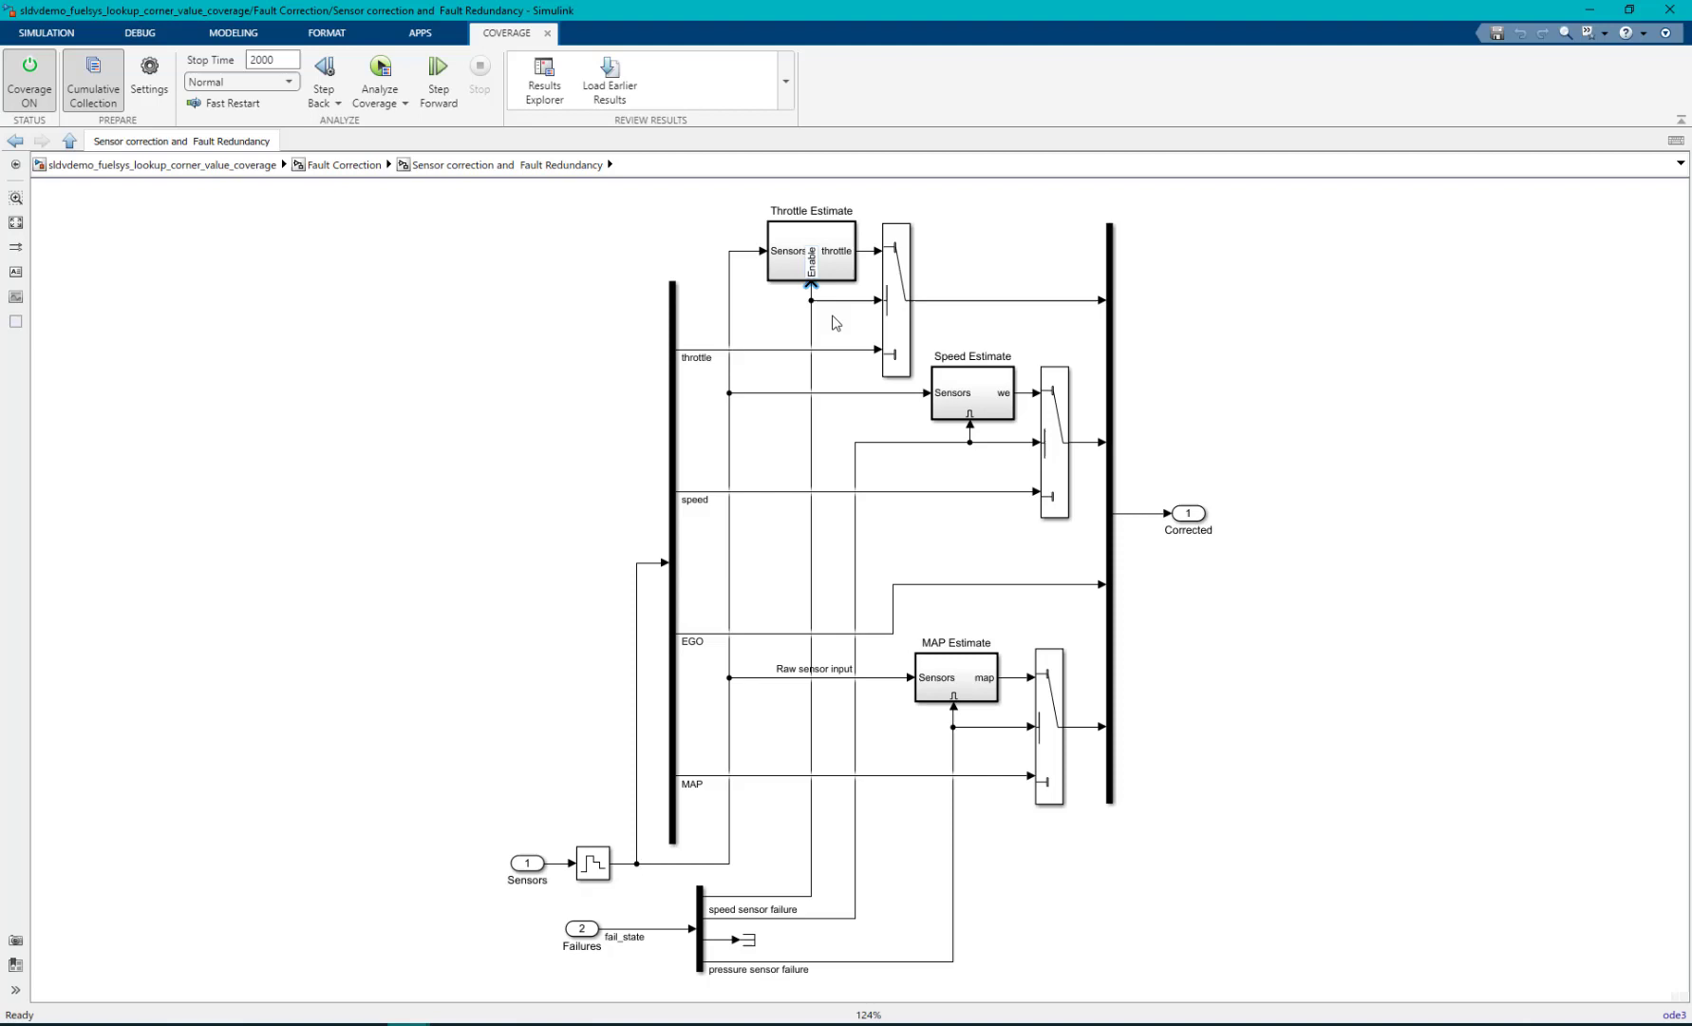
{"action": "double_click", "coordinate": [839, 248]}
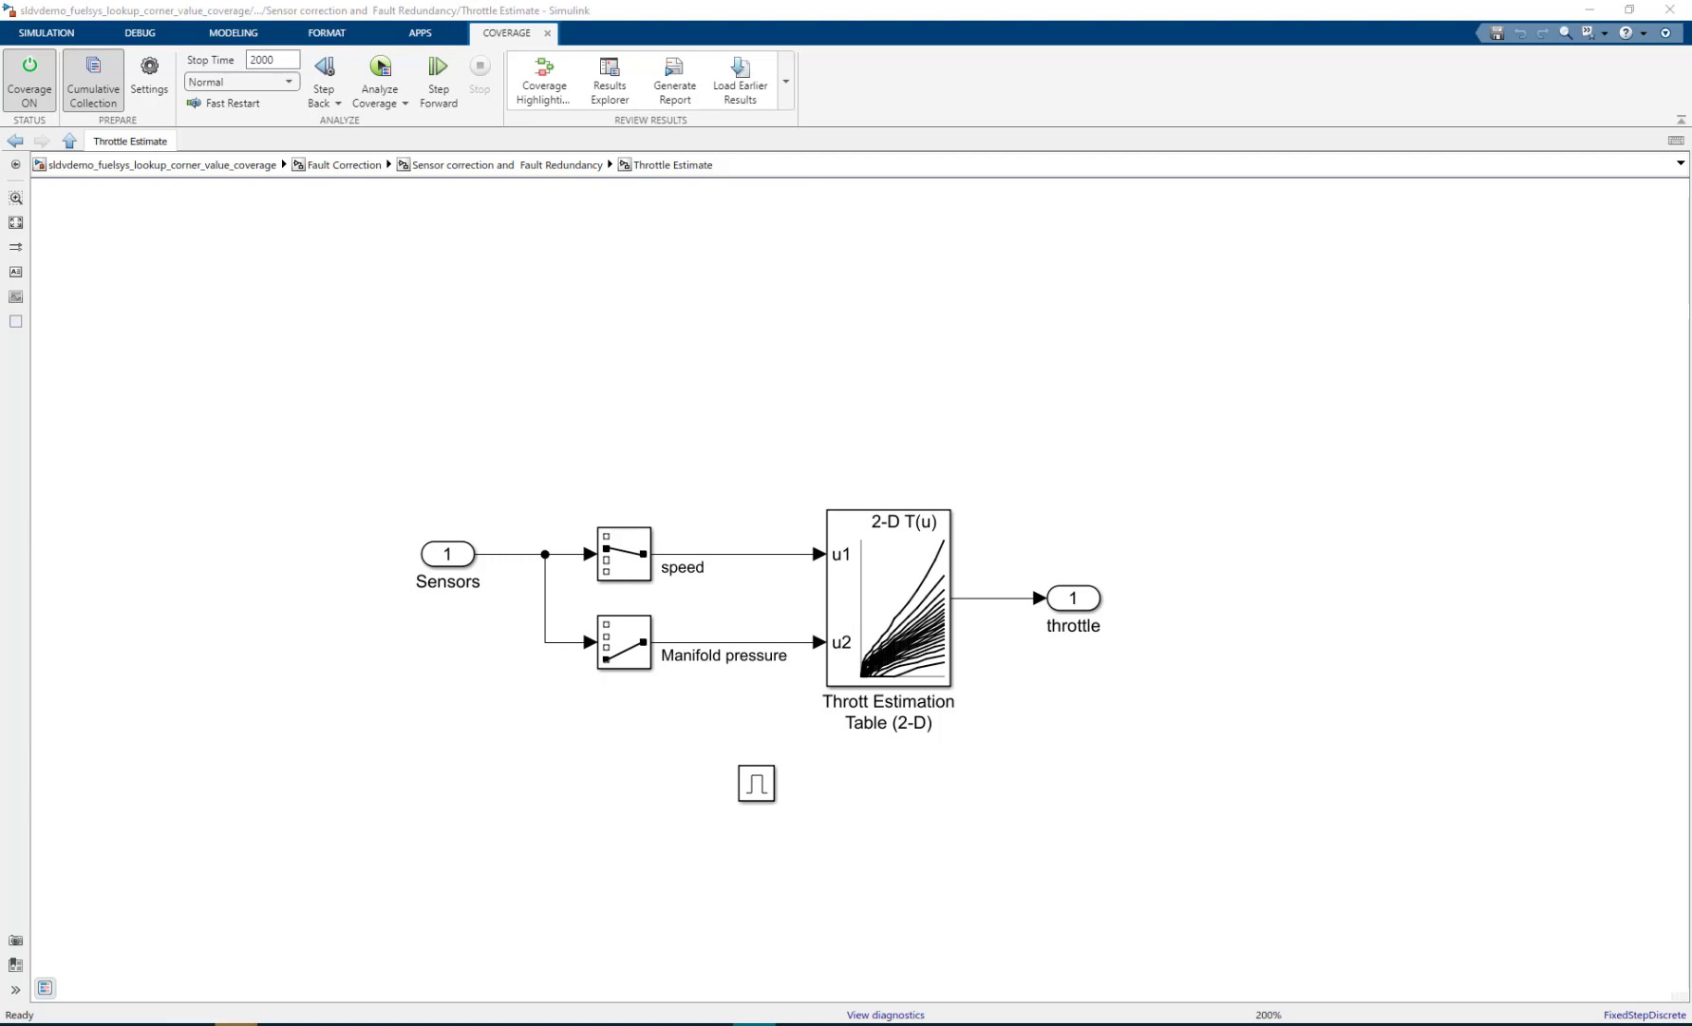
{"action": "left_click", "coordinate": [891, 613]}
{"action": "left_click", "coordinate": [381, 72]}
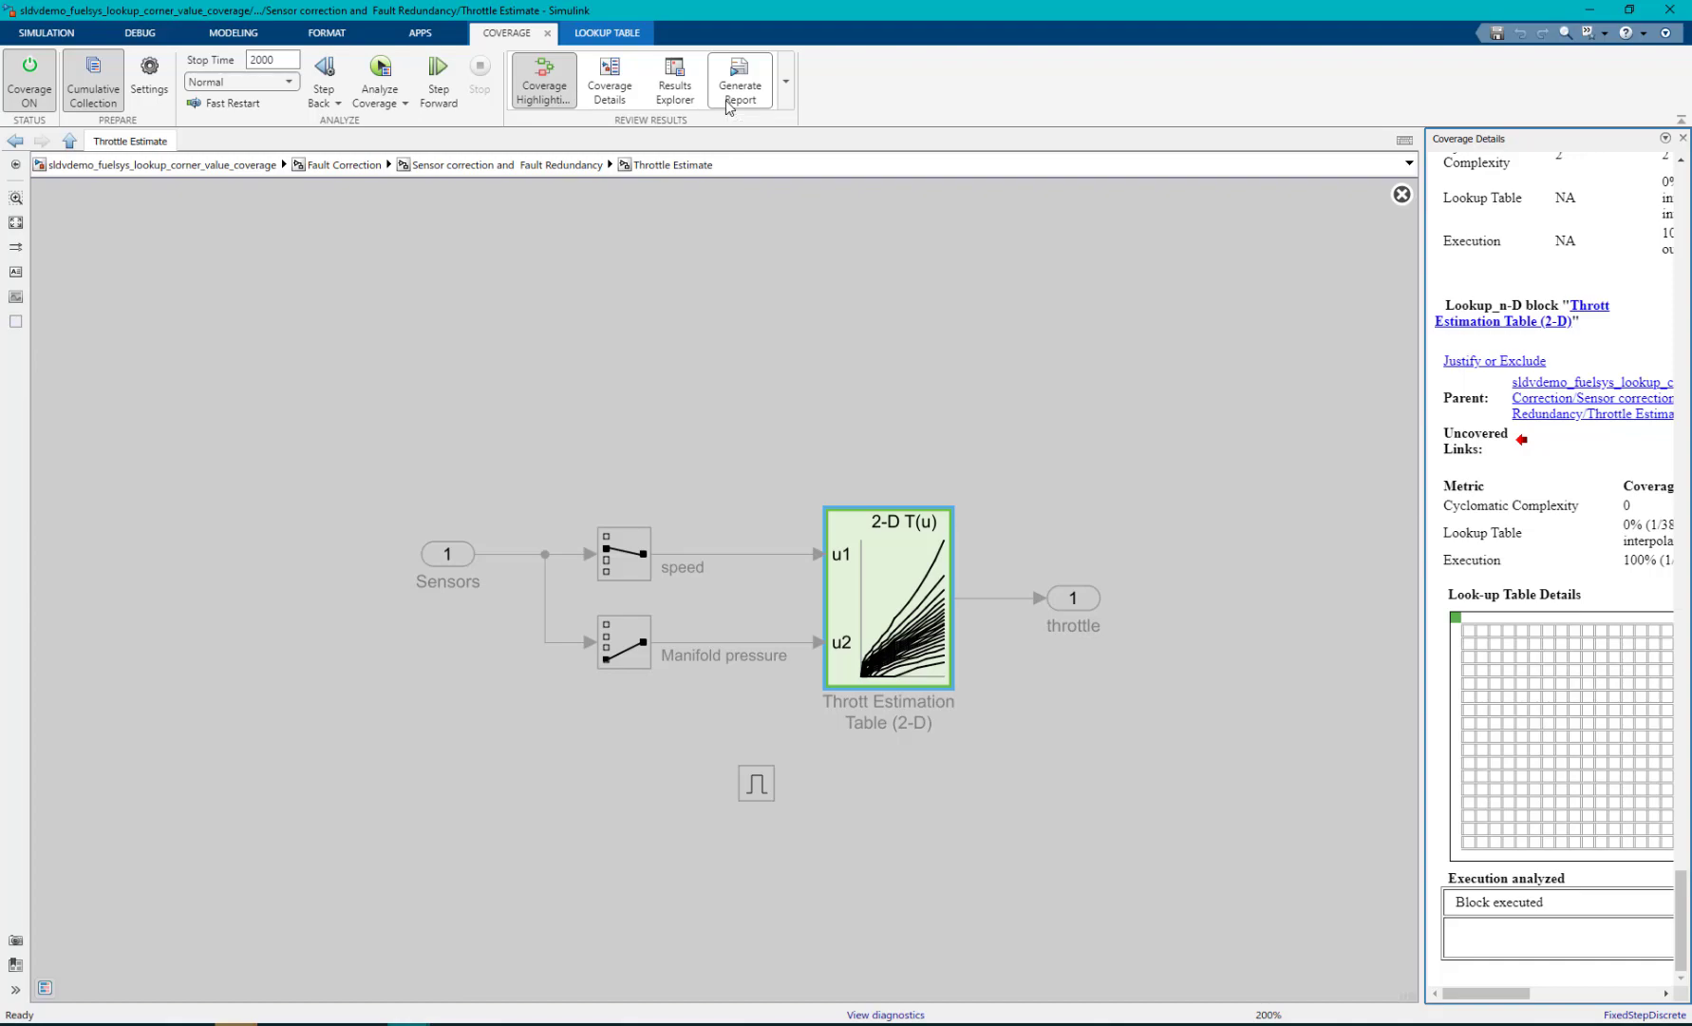
Step: Review the report's Throttle Estimate section showing 0% (1/380) lookup-table interval coverage
{"action": "scroll", "coordinate": [758, 492], "scroll_direction": "down", "scroll_amount": 5}
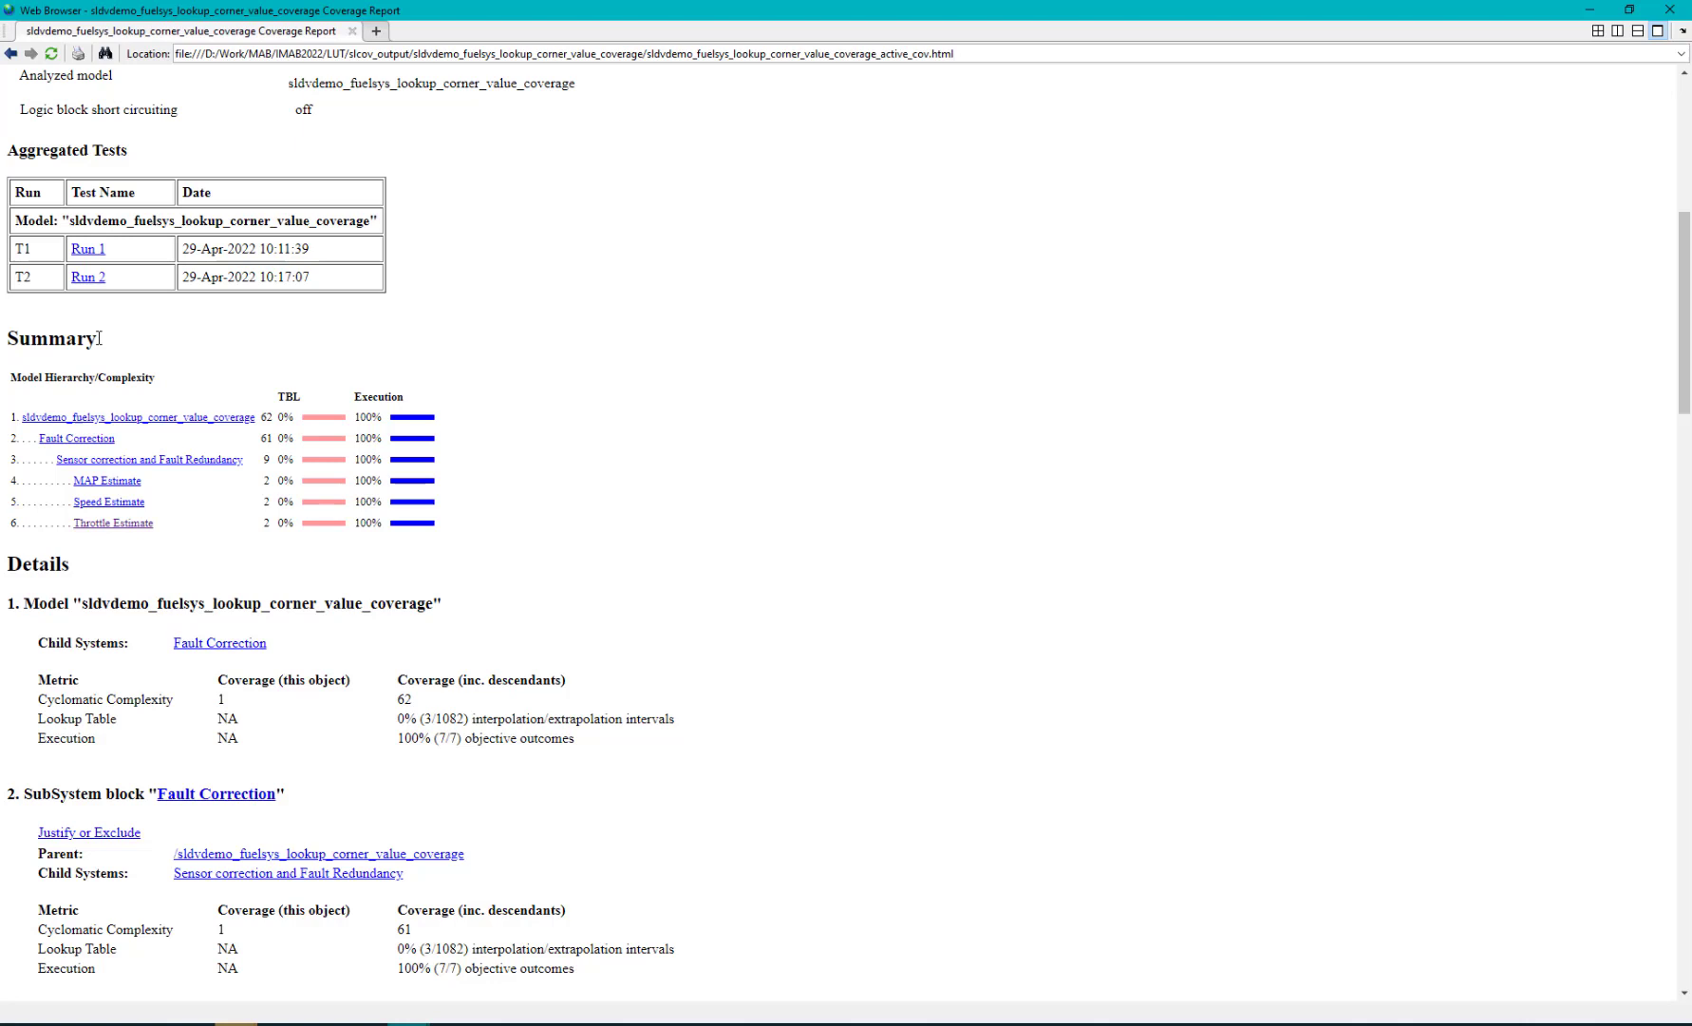
{"action": "left_click", "coordinate": [120, 524]}
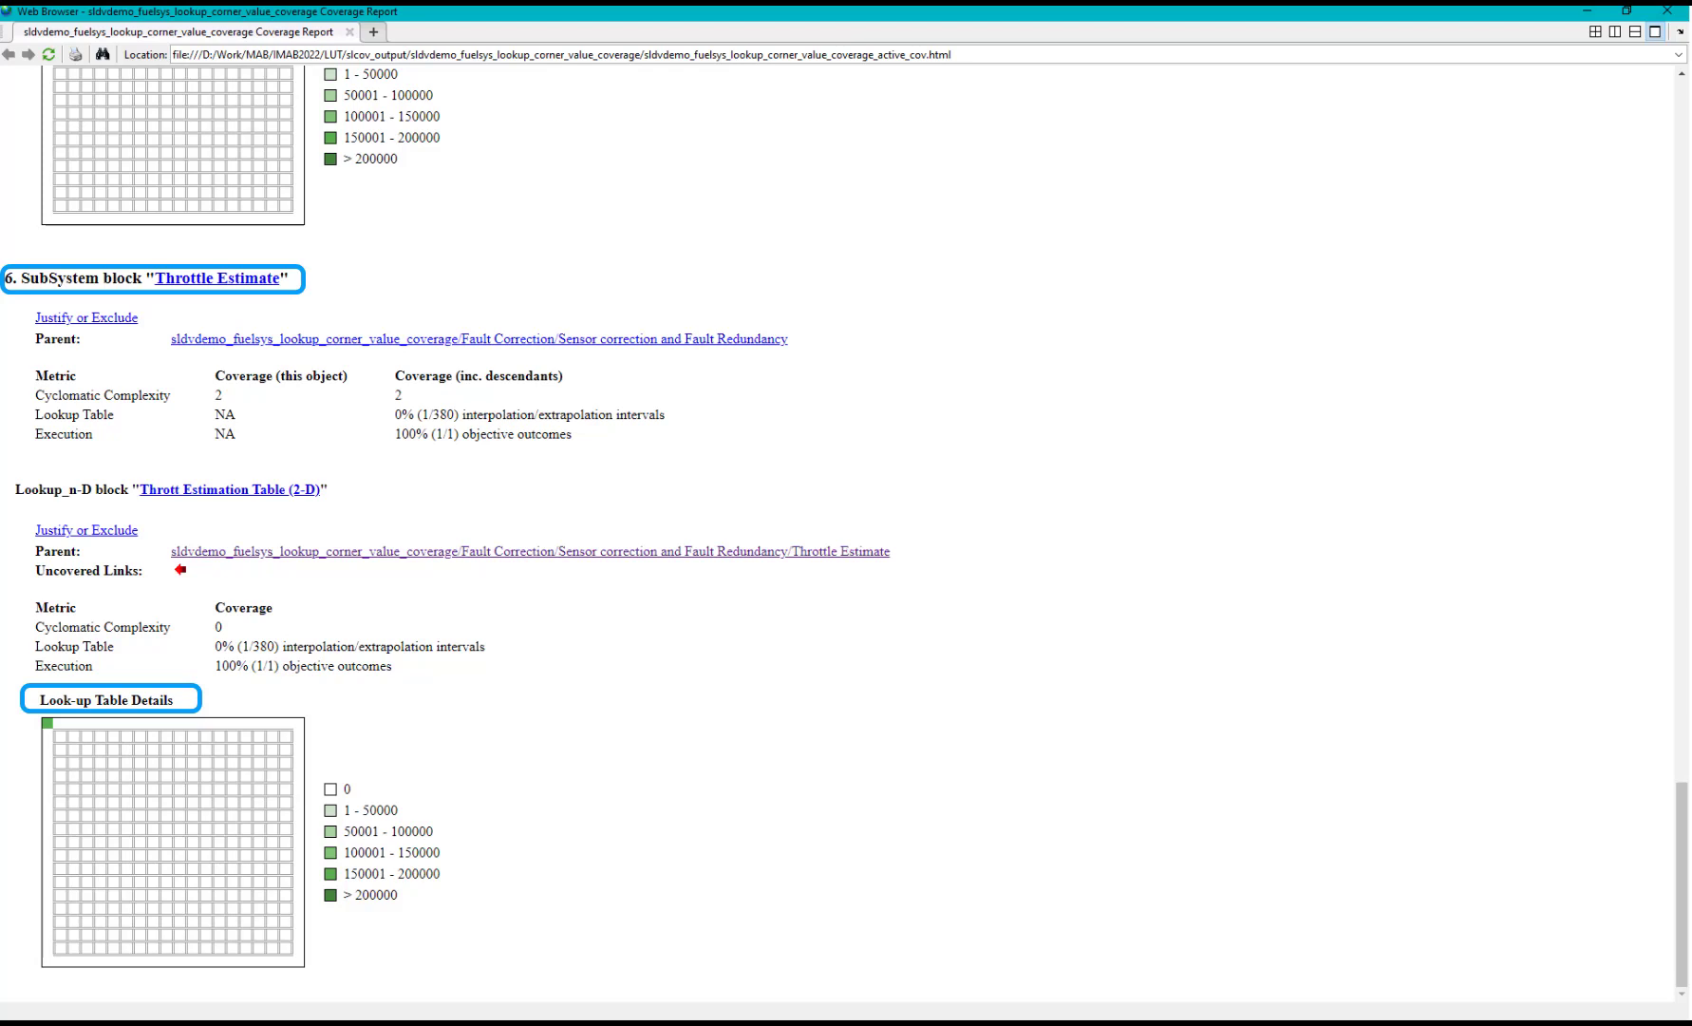
{"action": "mouse_move", "coordinate": [47, 723]}
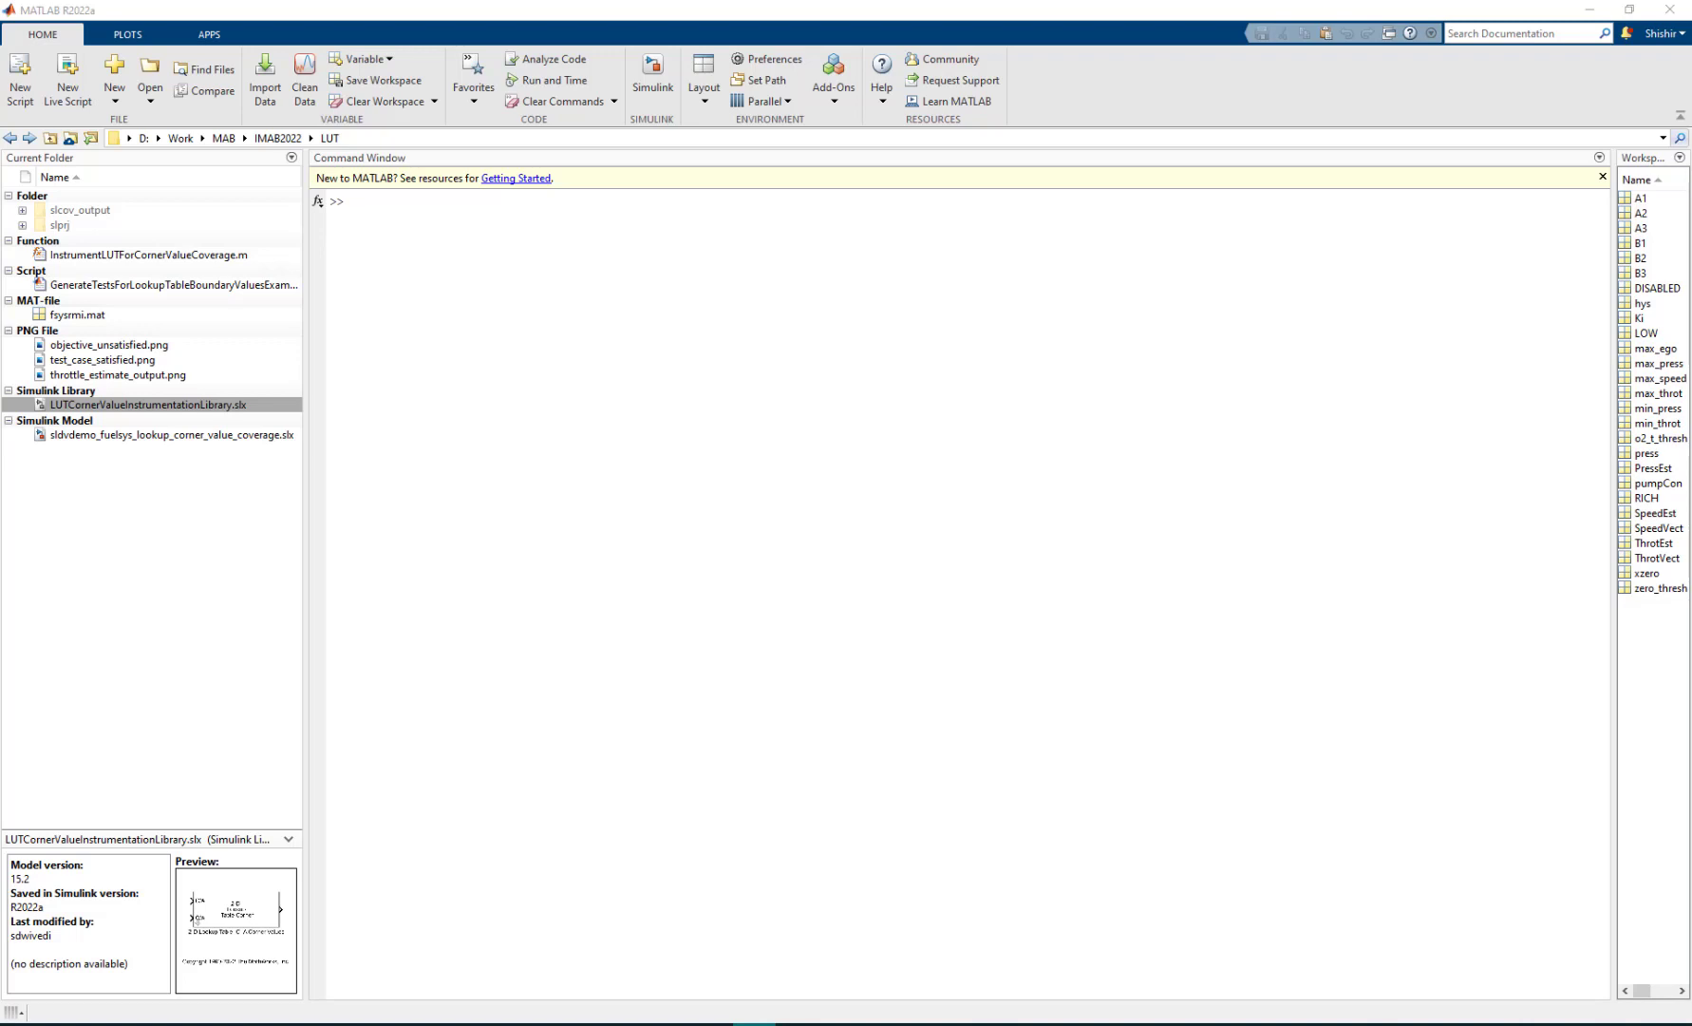
{"action": "double_click", "coordinate": [176, 406]}
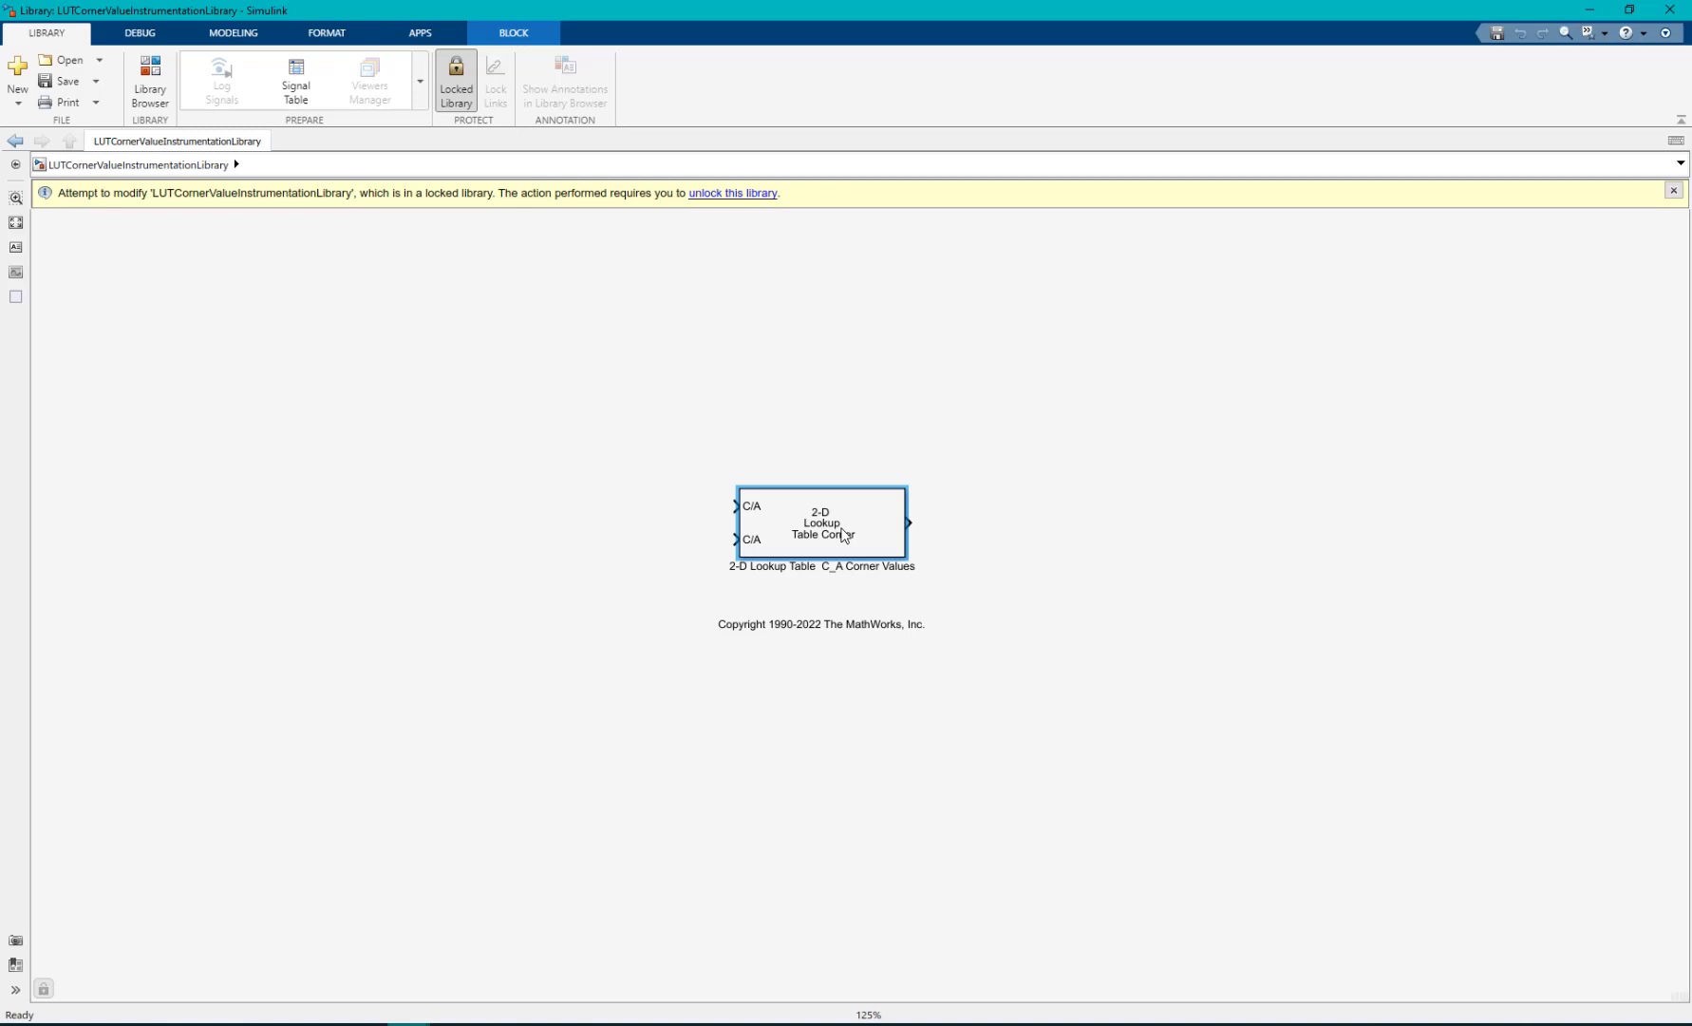
{"action": "double_click", "coordinate": [838, 544]}
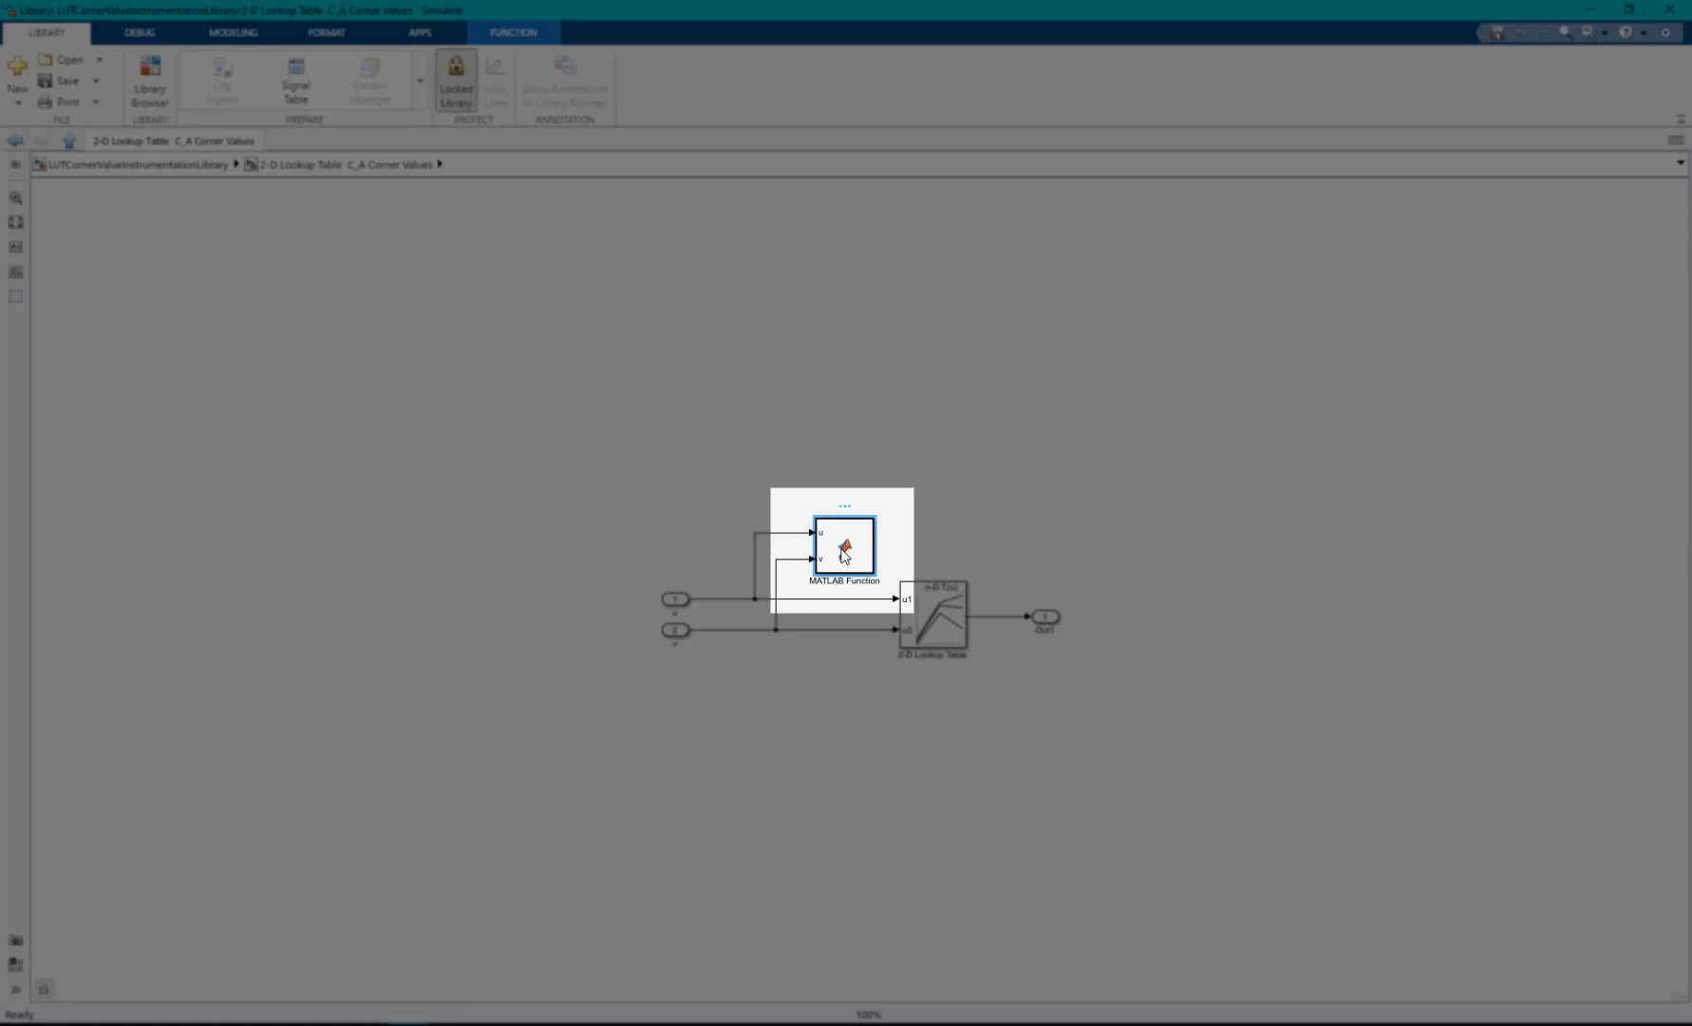
{"action": "double_click", "coordinate": [843, 546]}
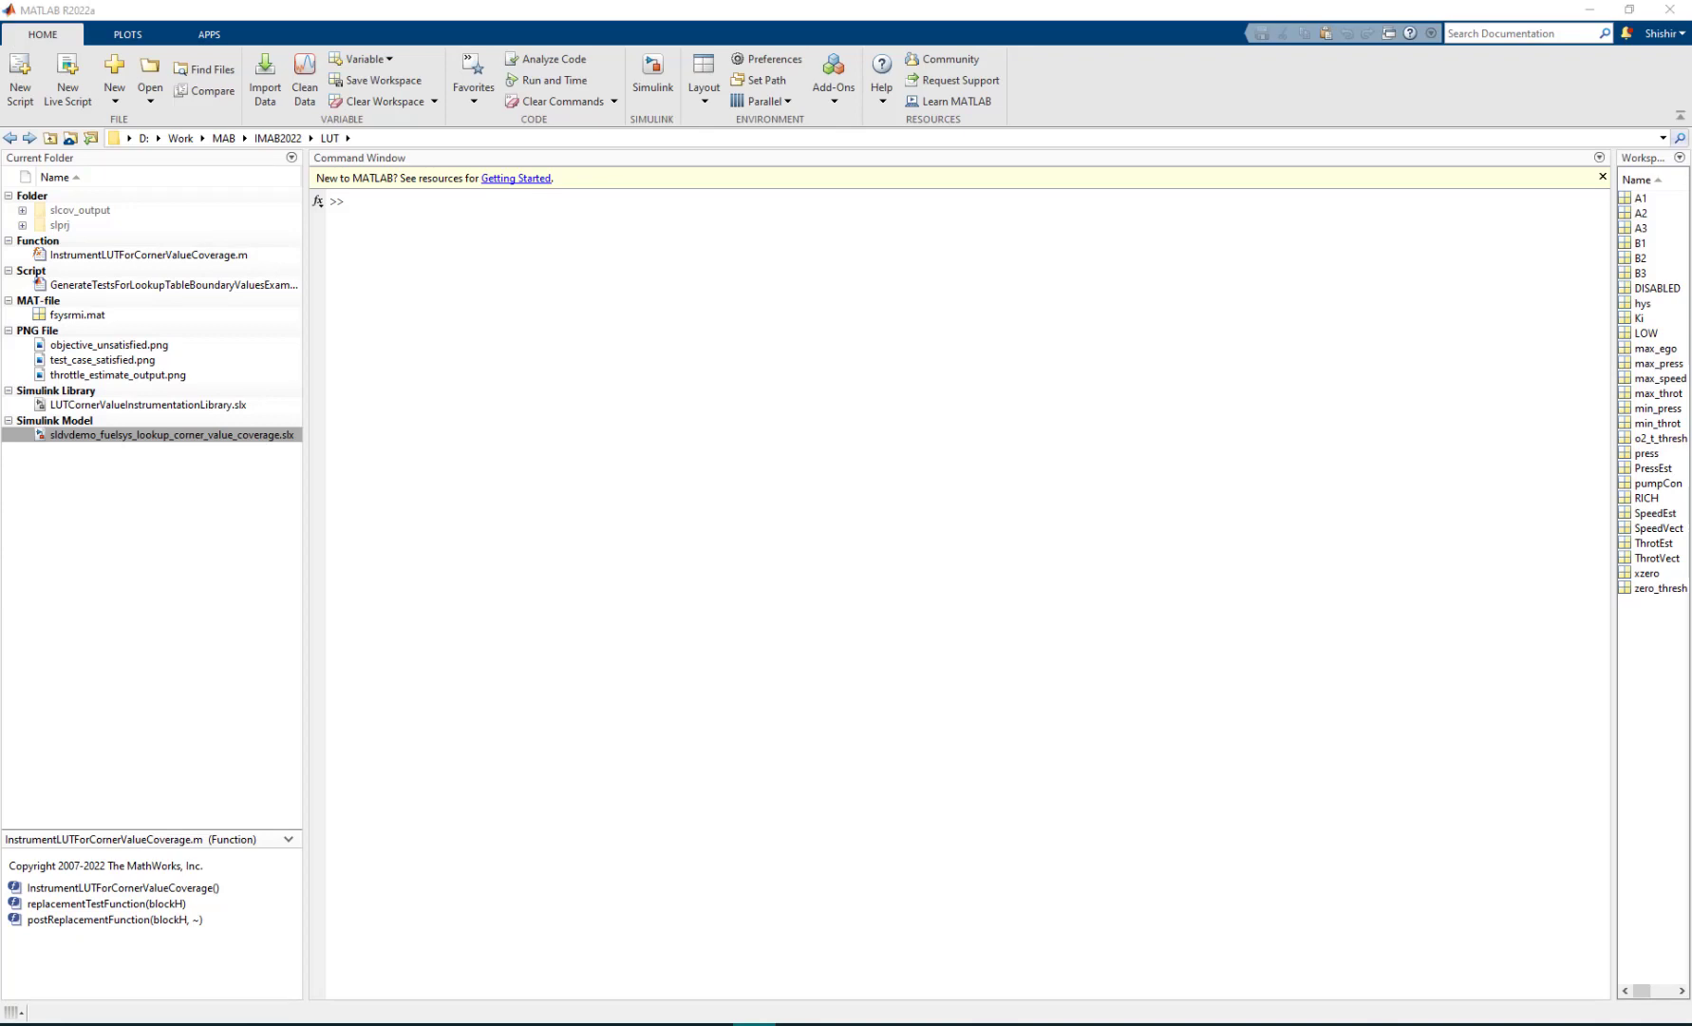
Step: Read the InstrumentLUTForCornerValueCoverage.m replacement rule, then return to the fuel-system model
{"action": "left_click", "coordinate": [104, 256]}
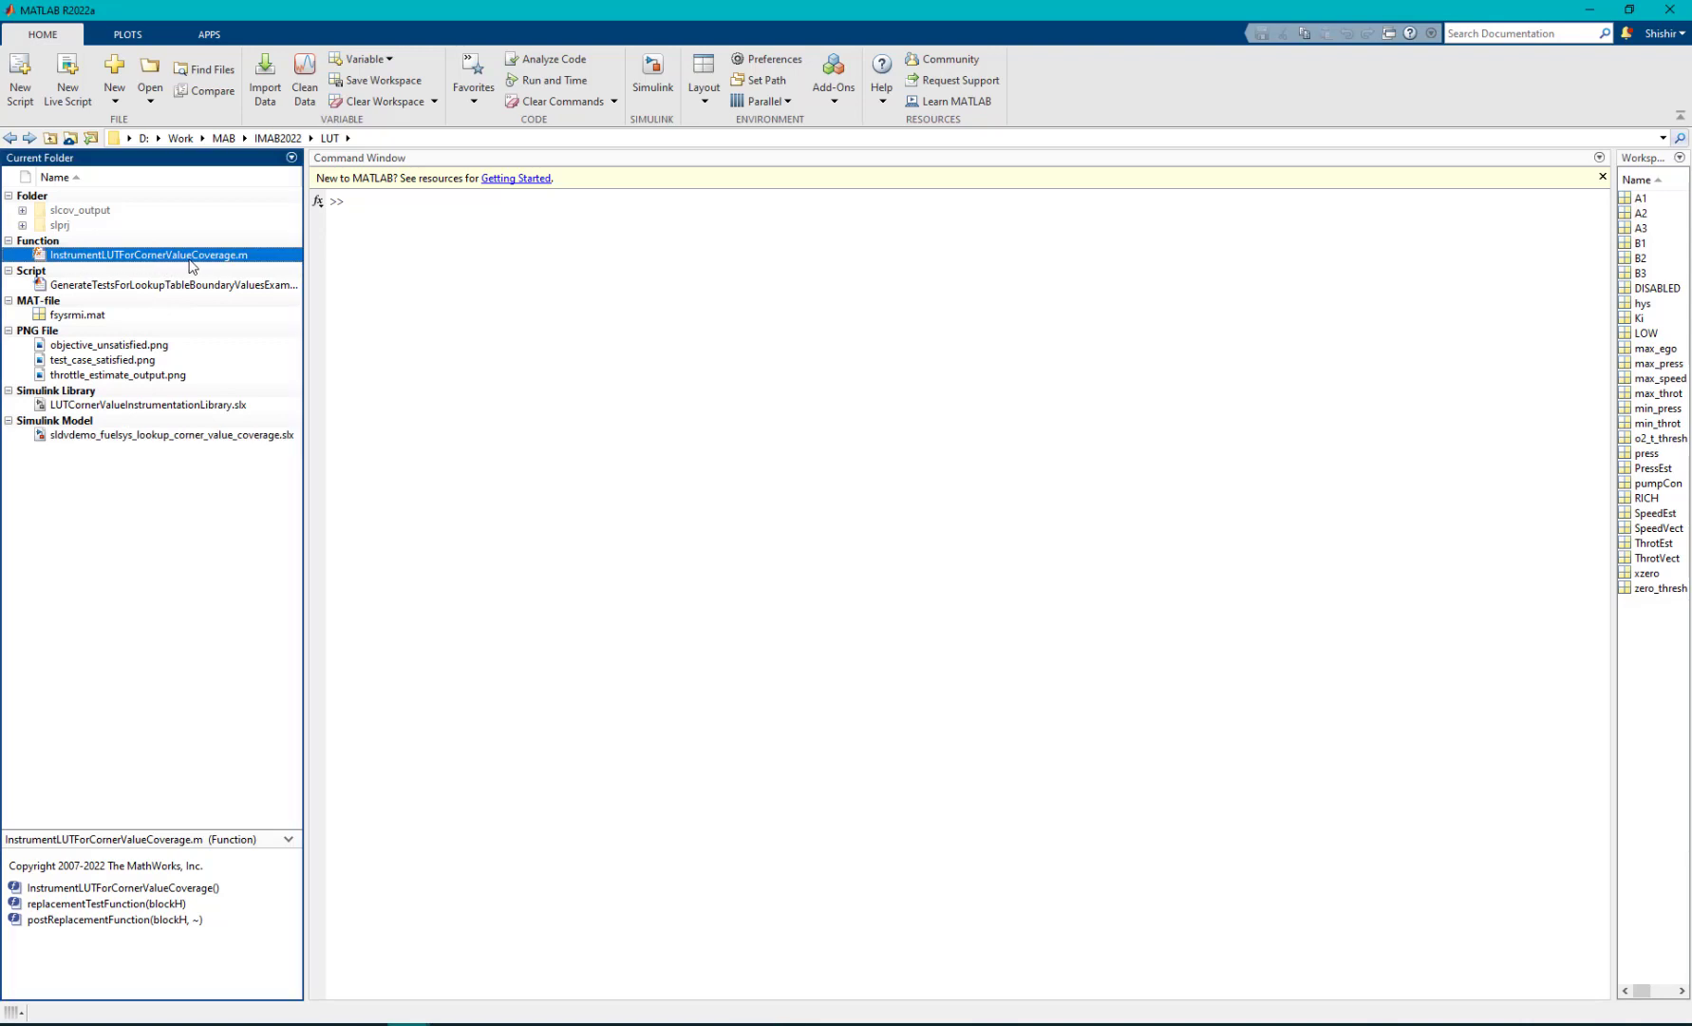
{"action": "double_click", "coordinate": [227, 258]}
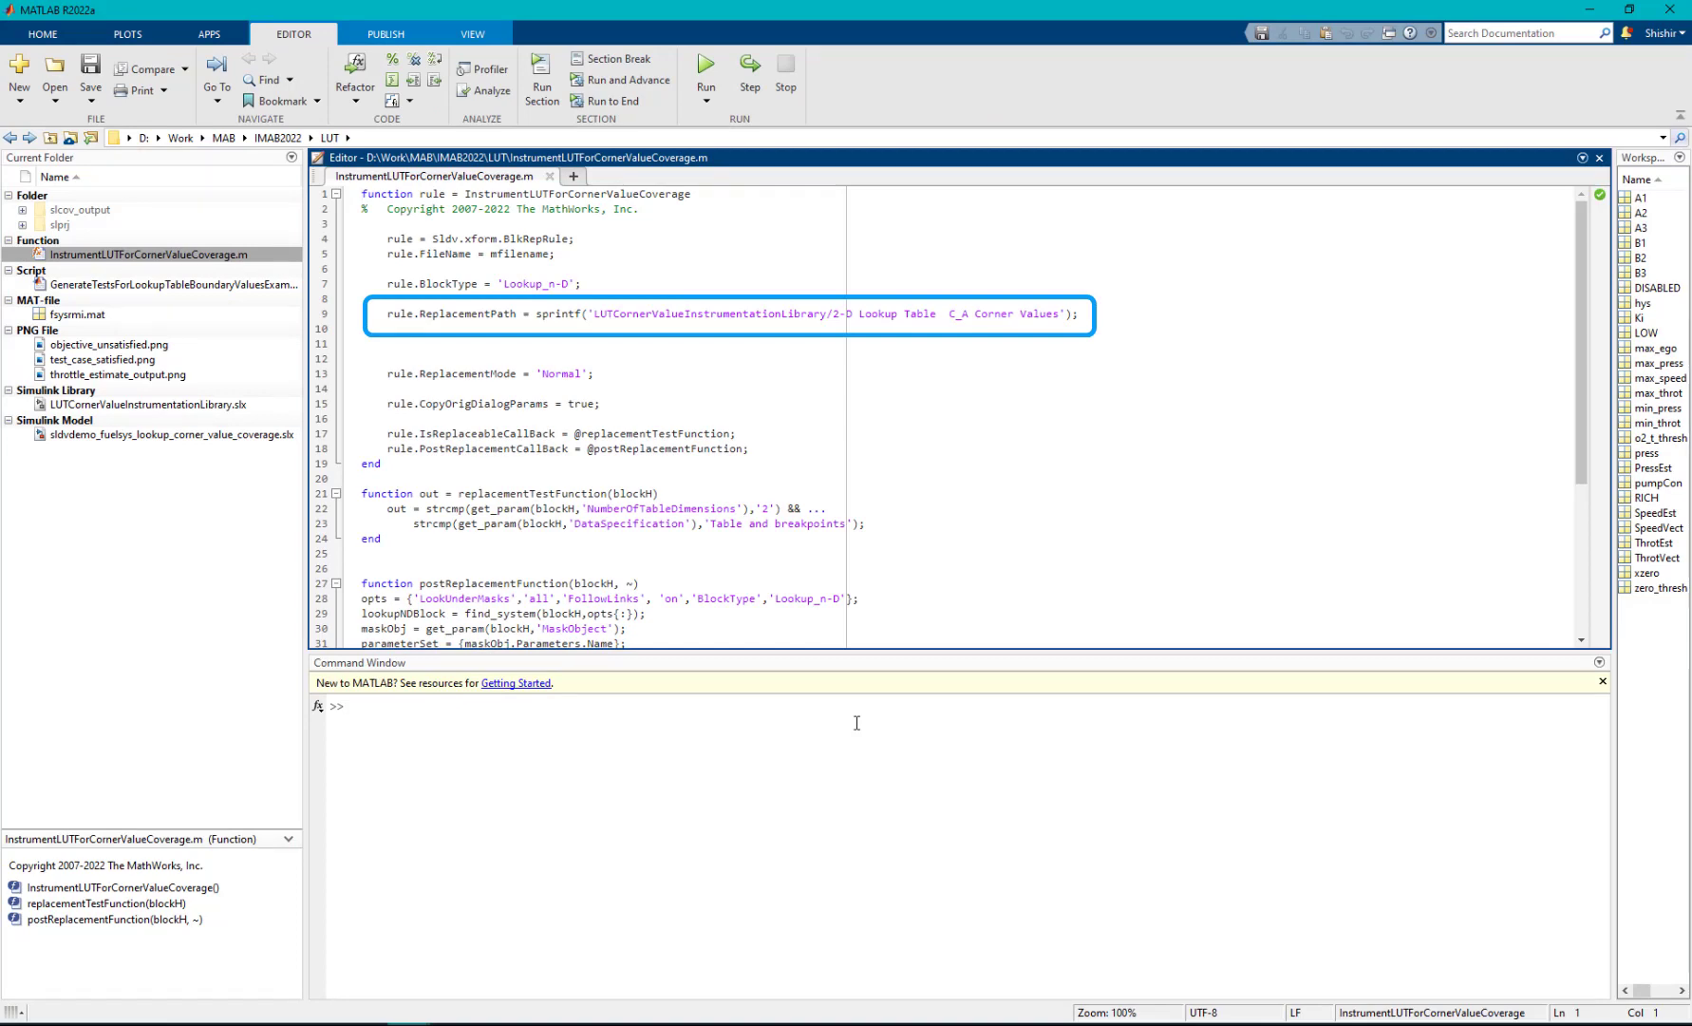
{"action": "left_click", "coordinate": [438, 1020]}
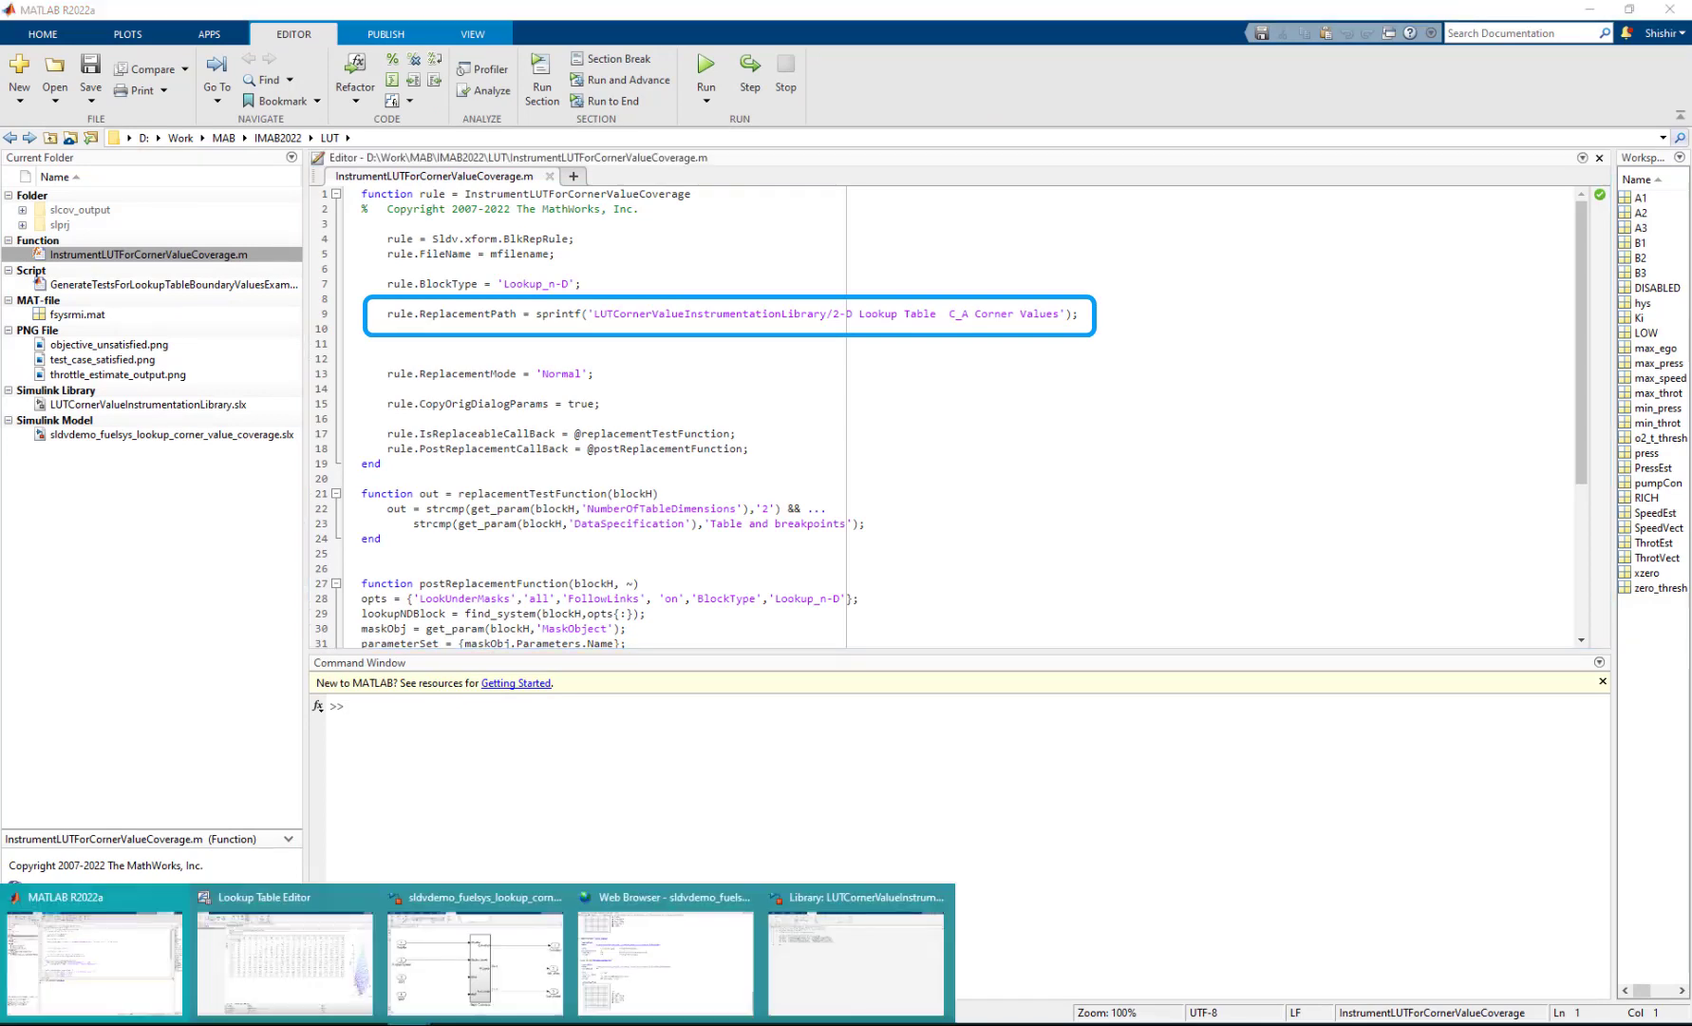
{"action": "left_click", "coordinate": [501, 986]}
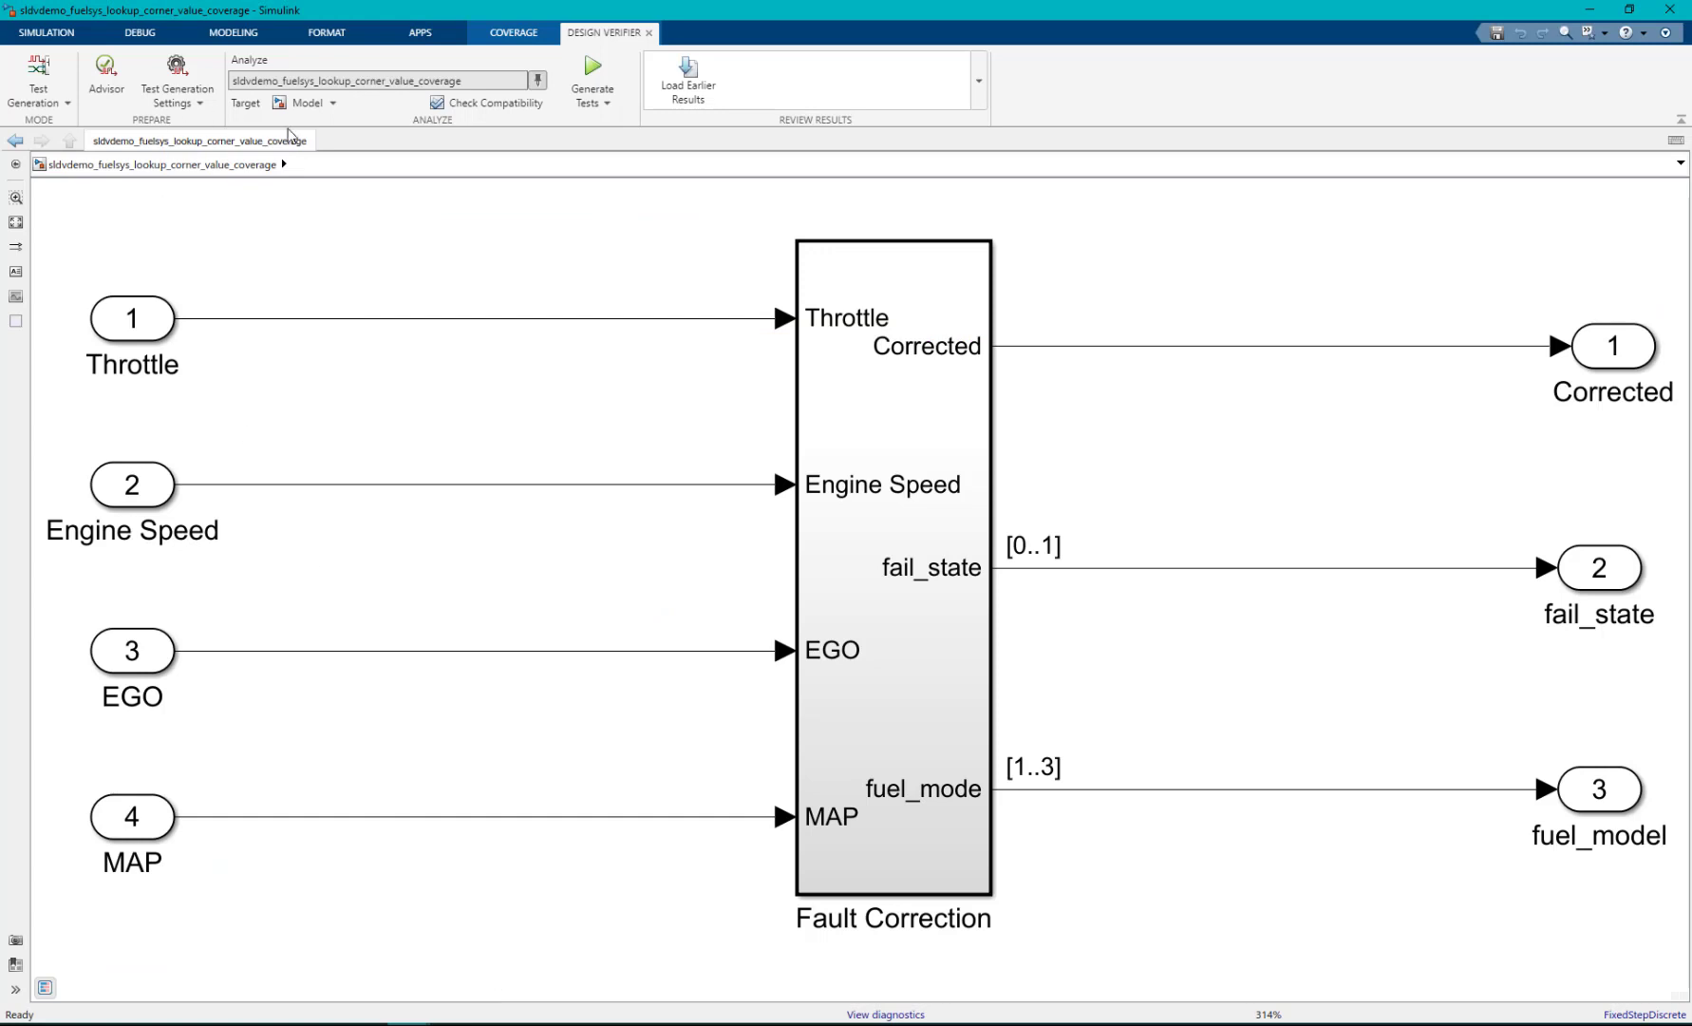
Step: Apply the InstrumentLUTForCornerValueCoverage block replacement and generate tests: 5/12 satisfied, 7 unsatisfiable
{"action": "left_click", "coordinate": [186, 69]}
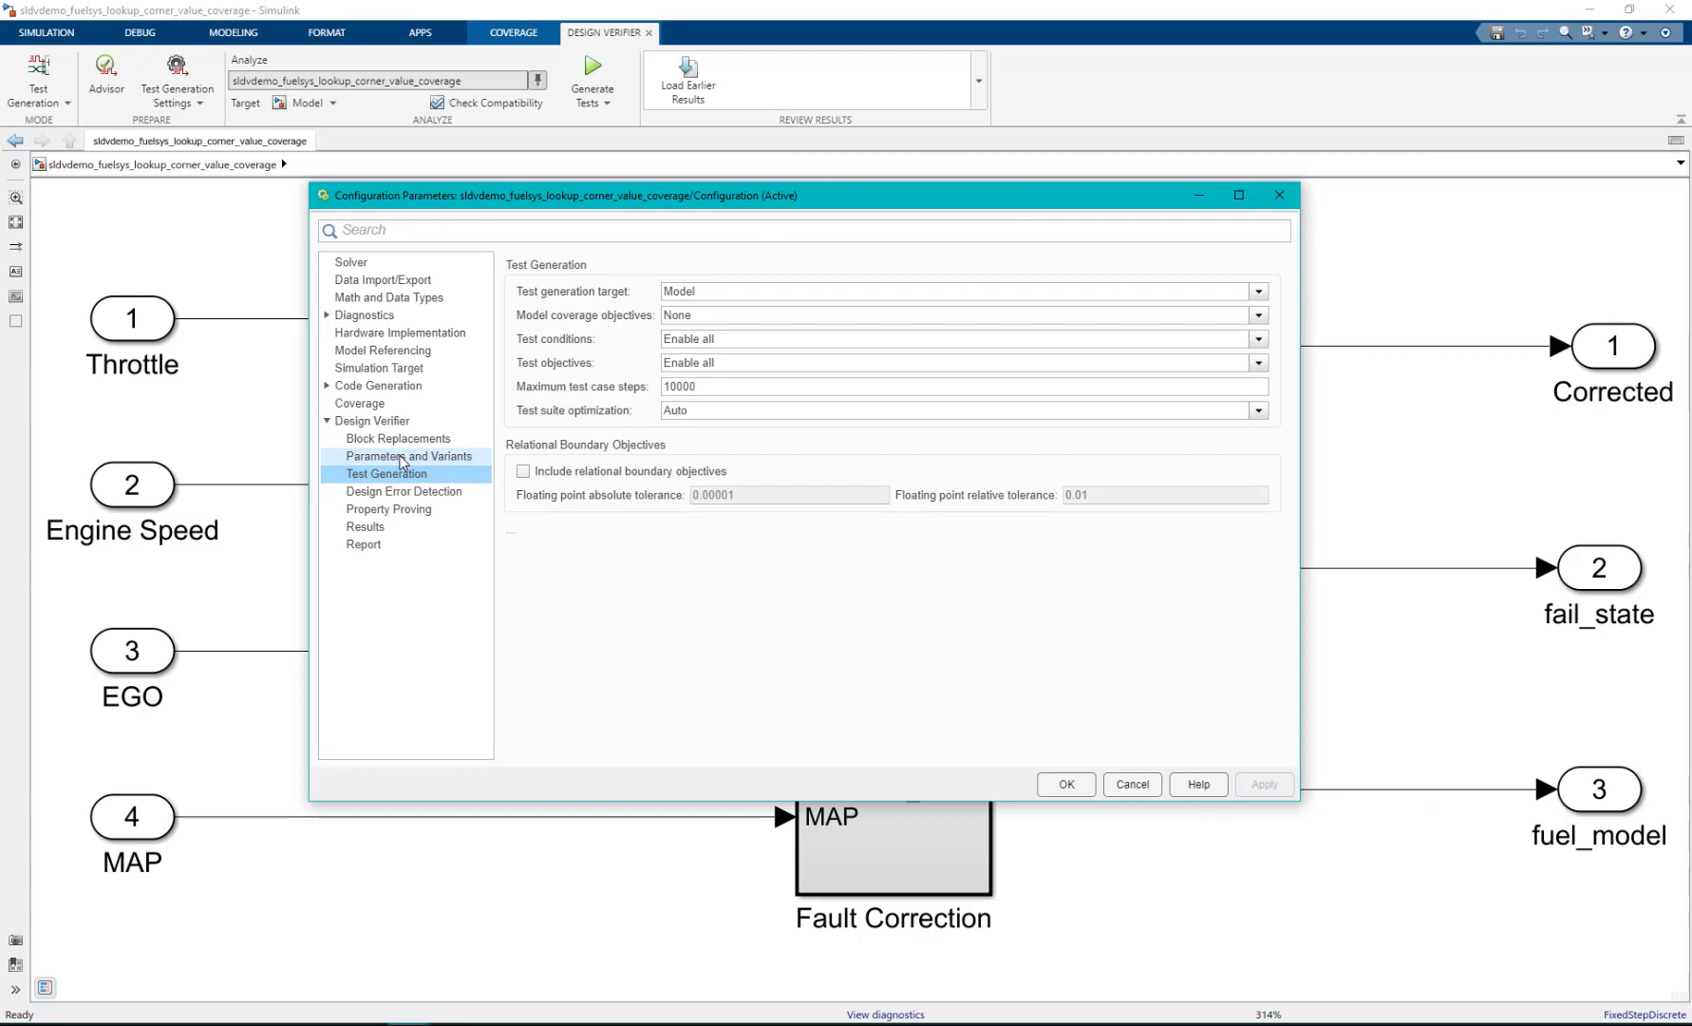
{"action": "left_click", "coordinate": [408, 456]}
{"action": "left_click", "coordinate": [408, 440]}
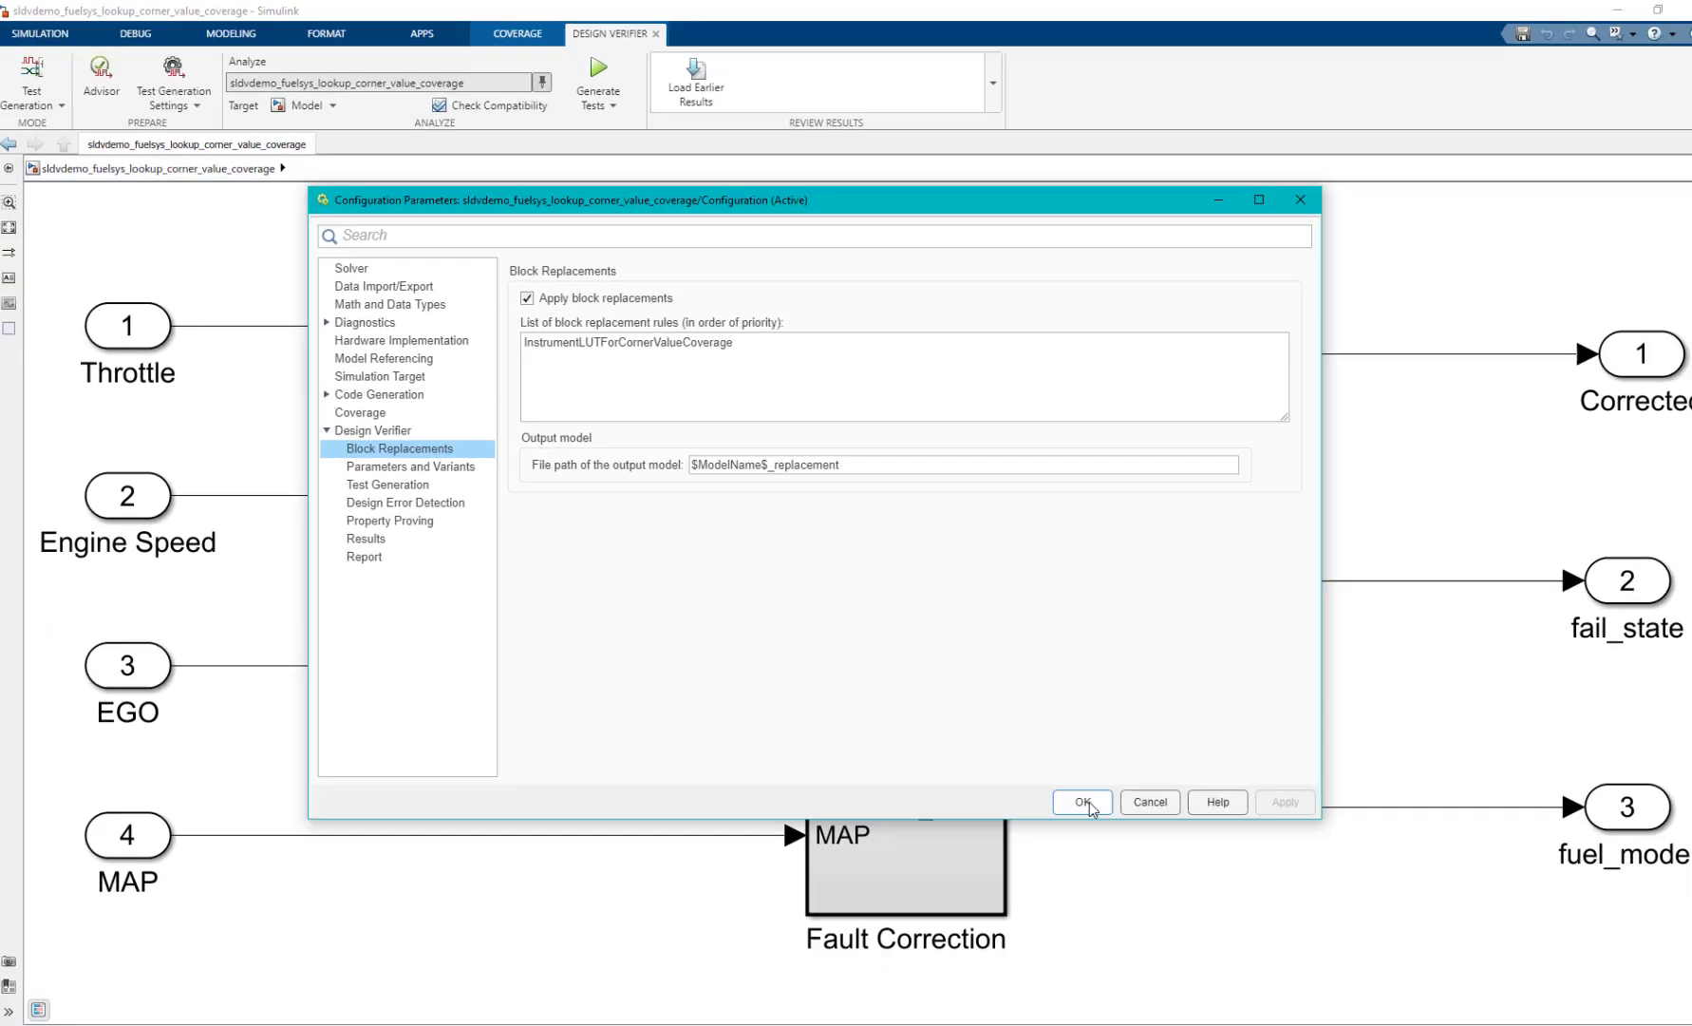
{"action": "left_click", "coordinate": [1084, 800]}
{"action": "left_click", "coordinate": [595, 76]}
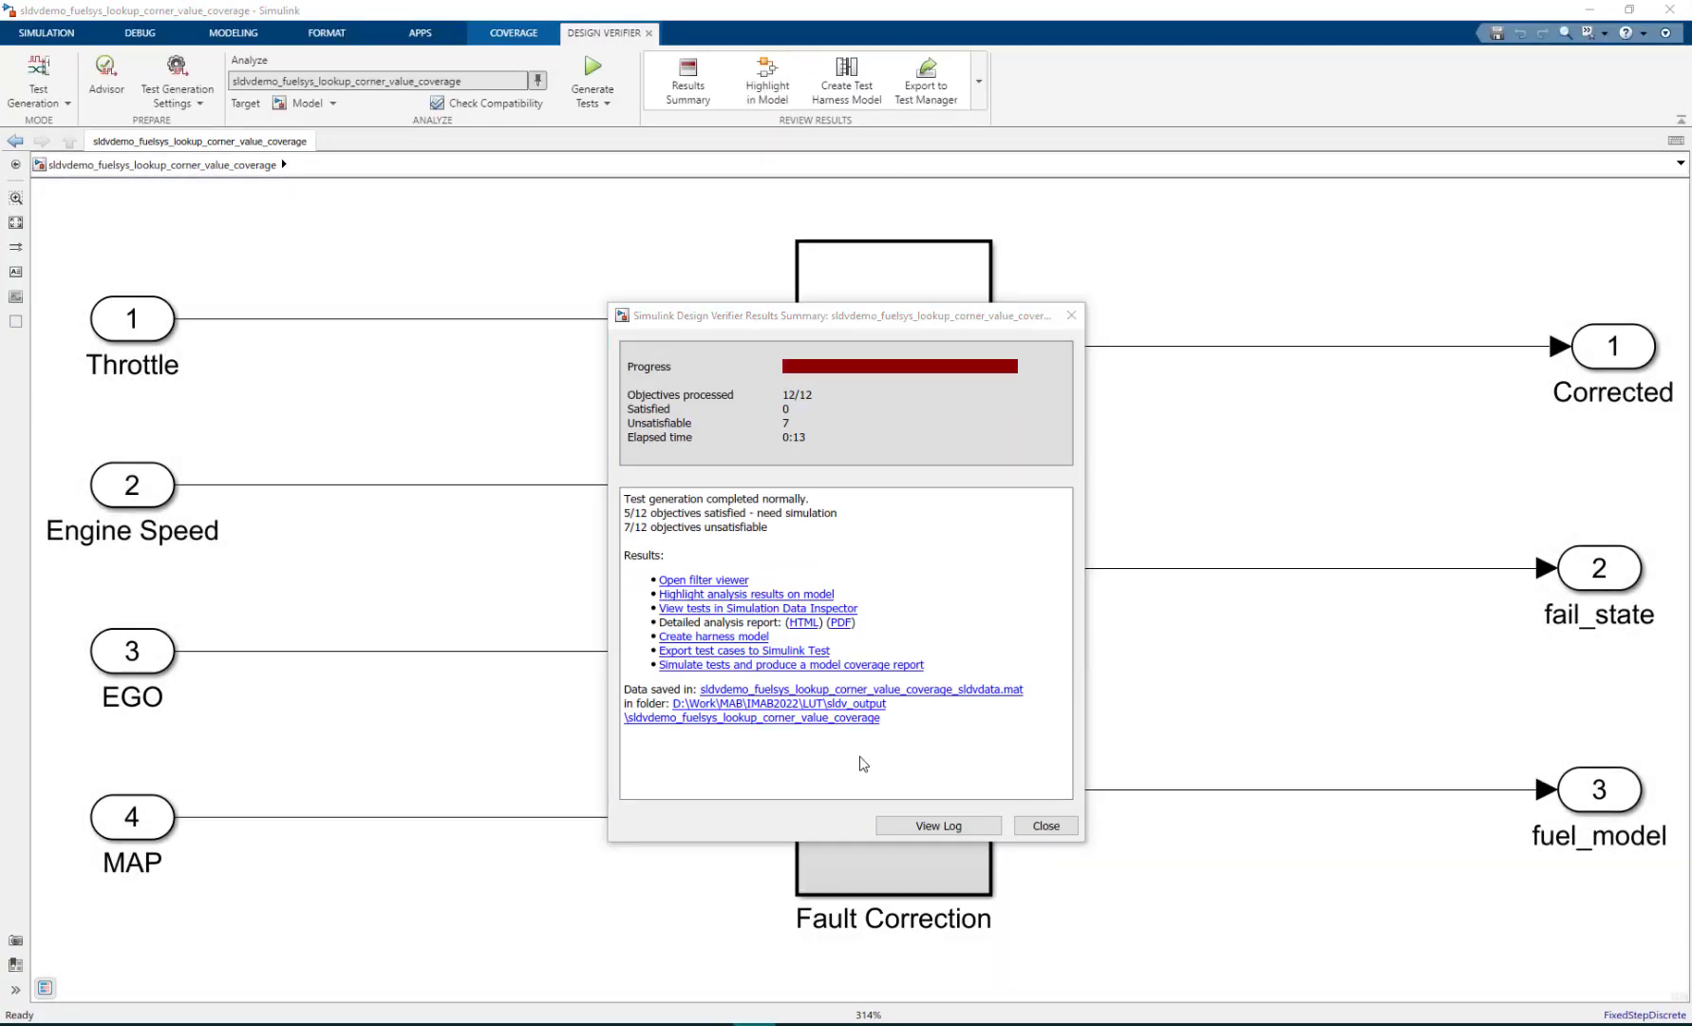
Step: Open the generated replacement model from sldv_output down to its Throttle Estimate subsystem
{"action": "left_click", "coordinate": [1591, 10]}
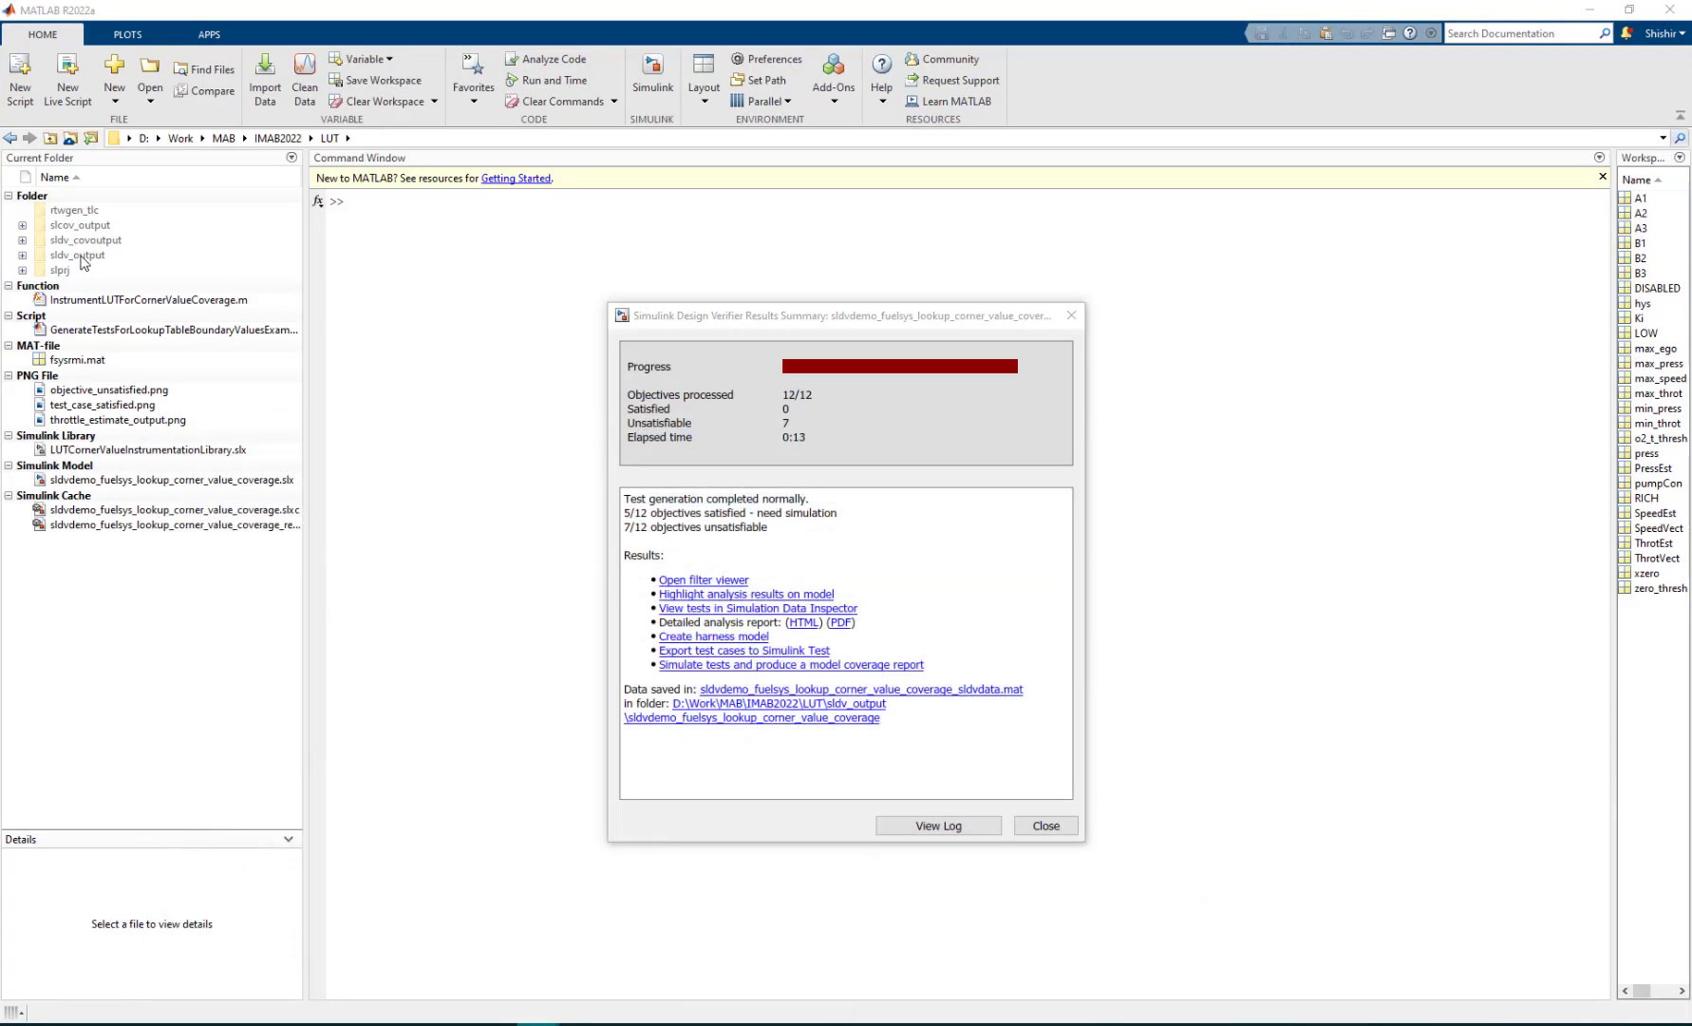
{"action": "double_click", "coordinate": [82, 257]}
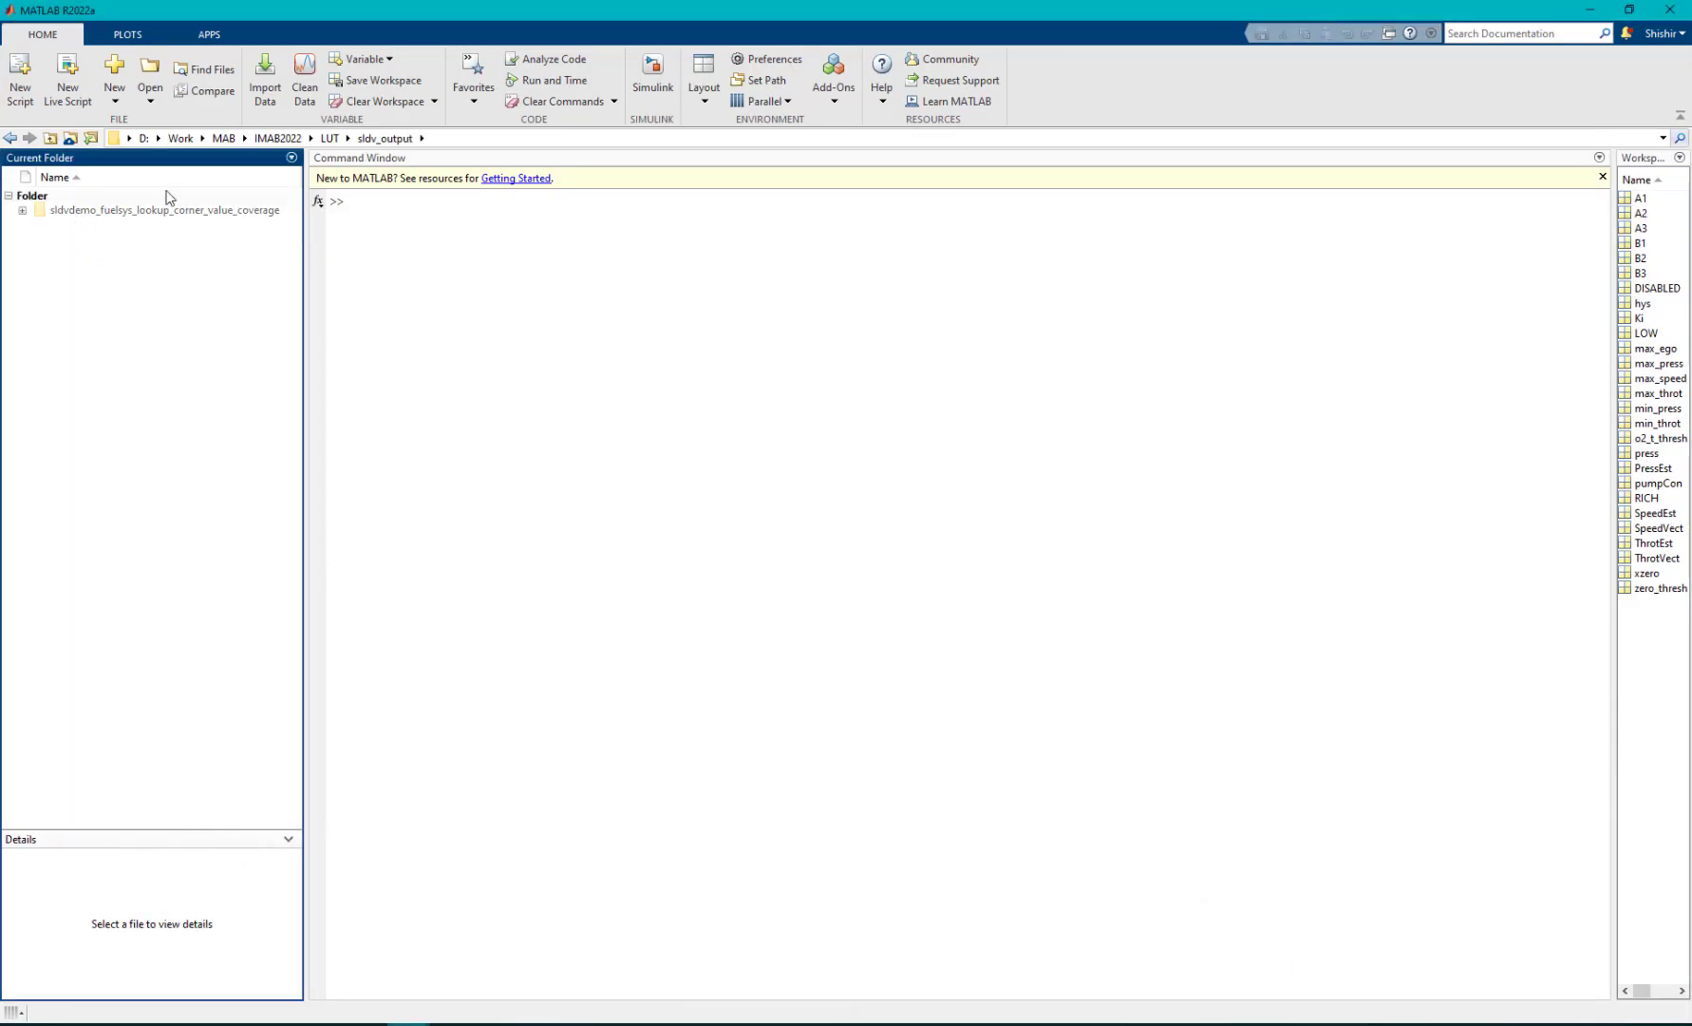
{"action": "double_click", "coordinate": [190, 211]}
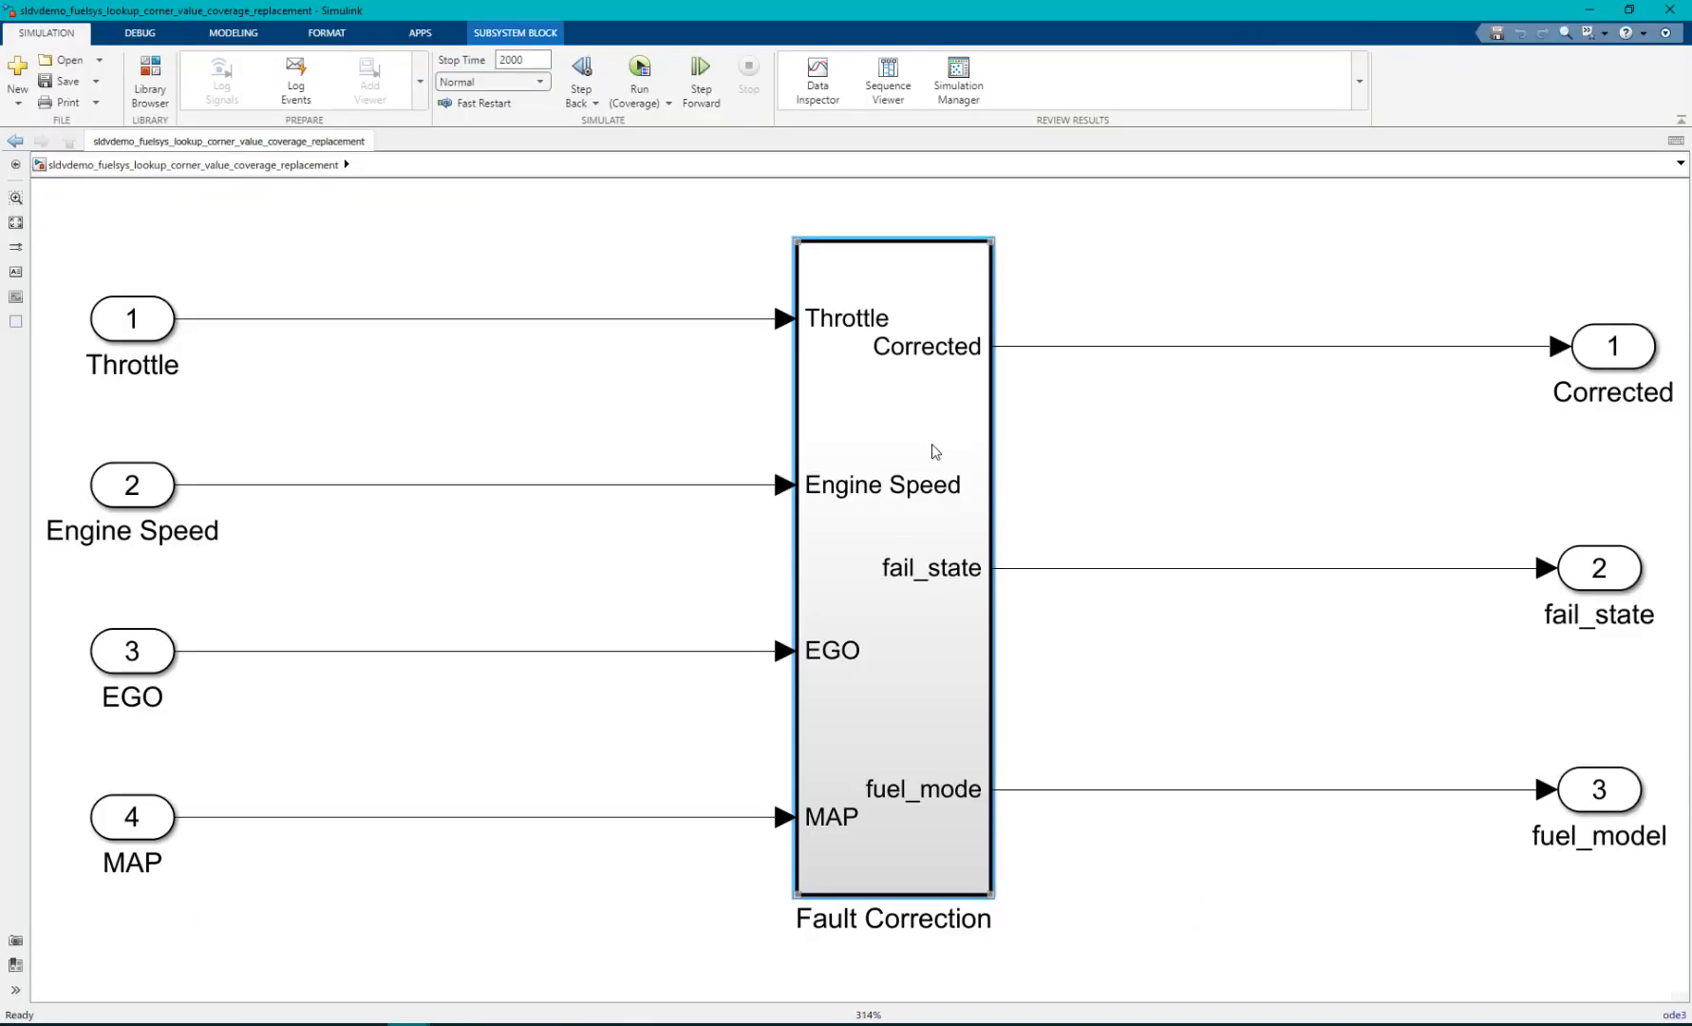
{"action": "double_click", "coordinate": [935, 451]}
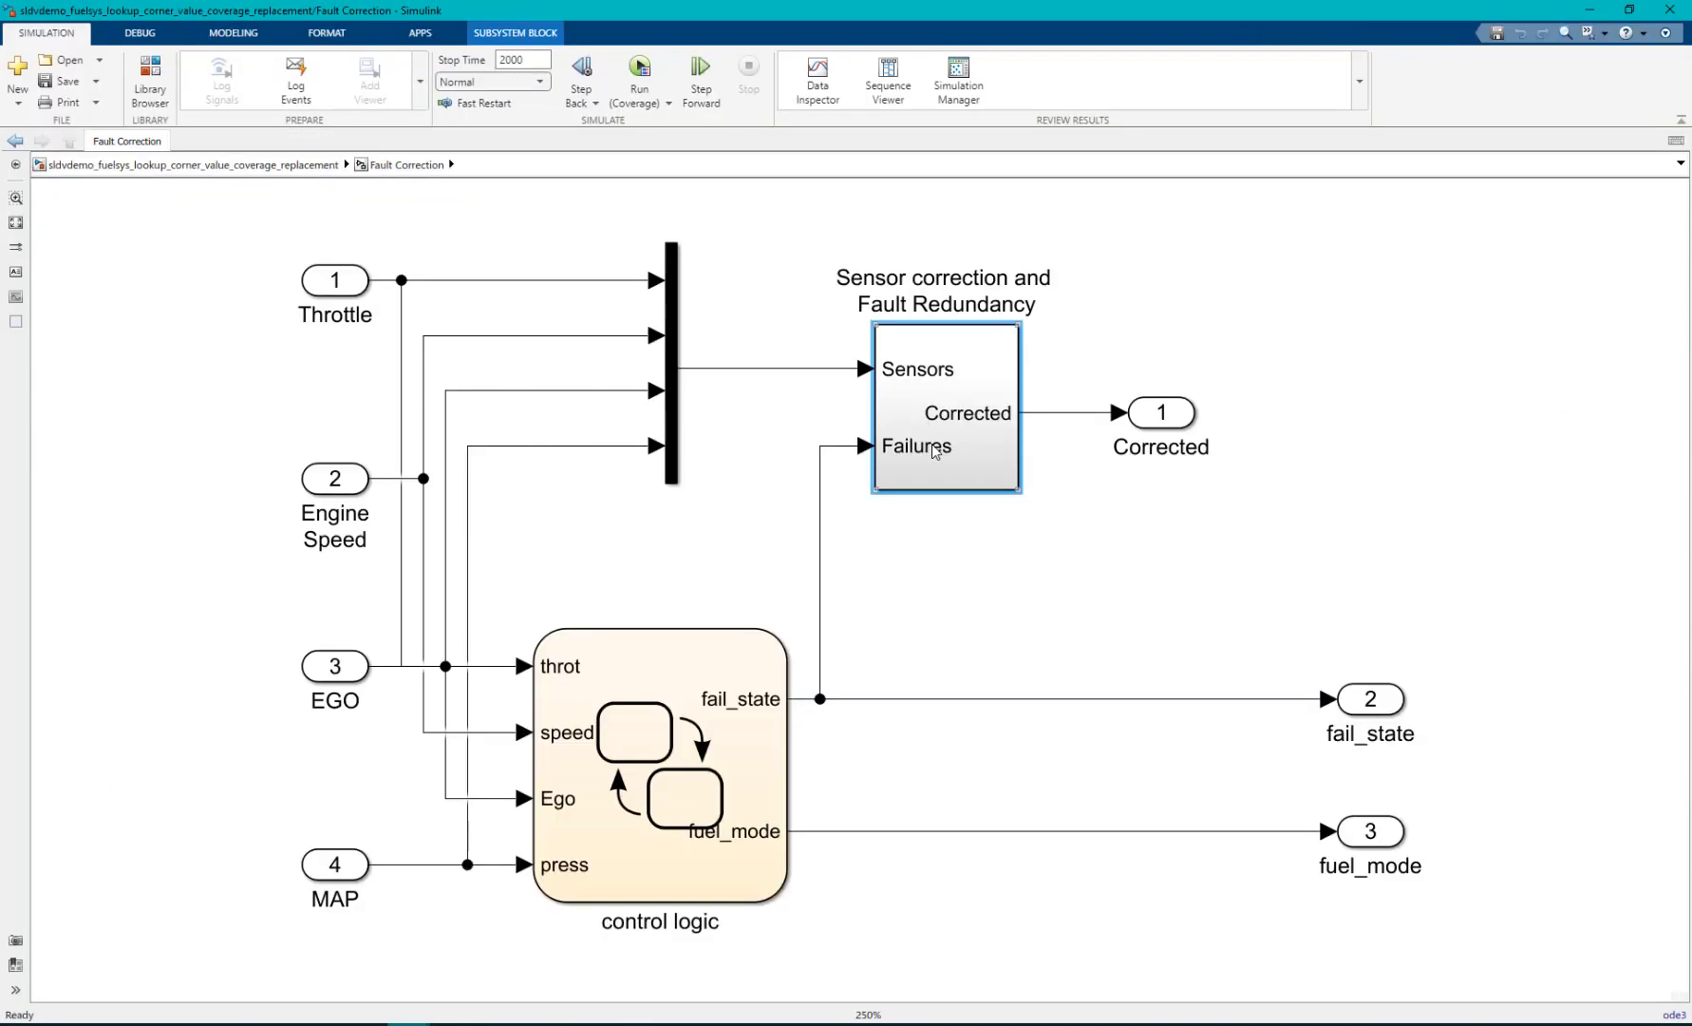
{"action": "double_click", "coordinate": [975, 446]}
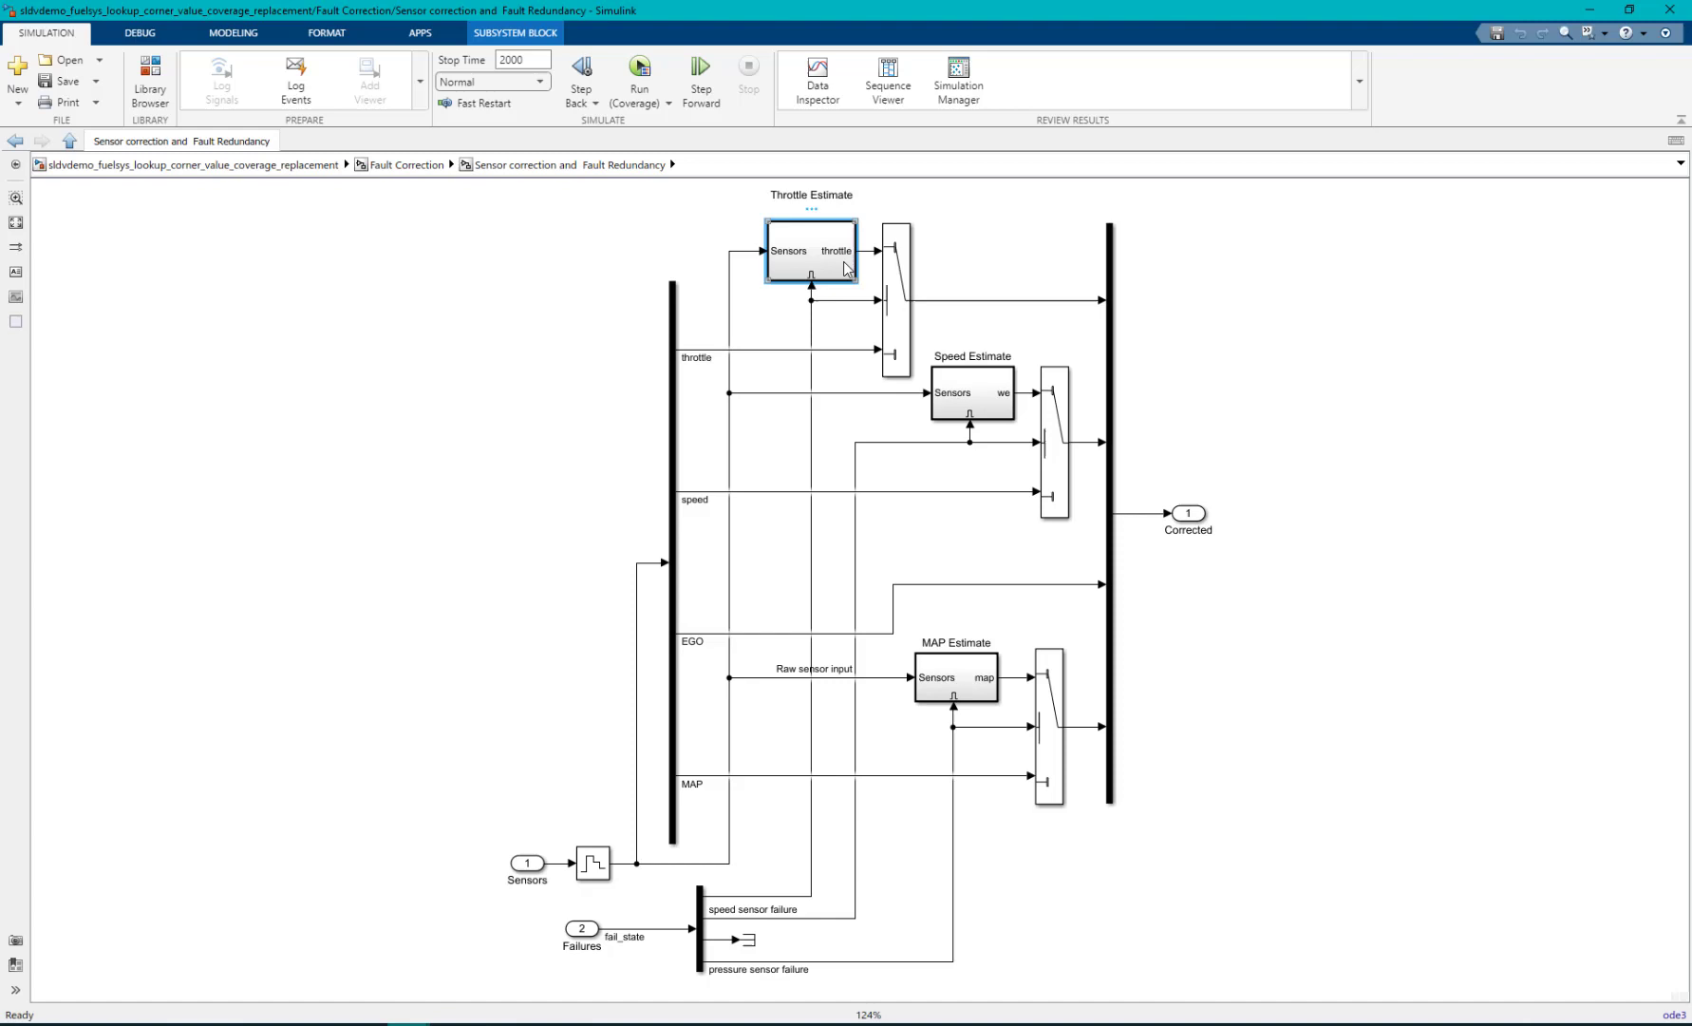
{"action": "double_click", "coordinate": [850, 271]}
Step: View the corner block's MATLAB Function sldv.test code, then return to the results summary
{"action": "left_click", "coordinate": [1046, 587]}
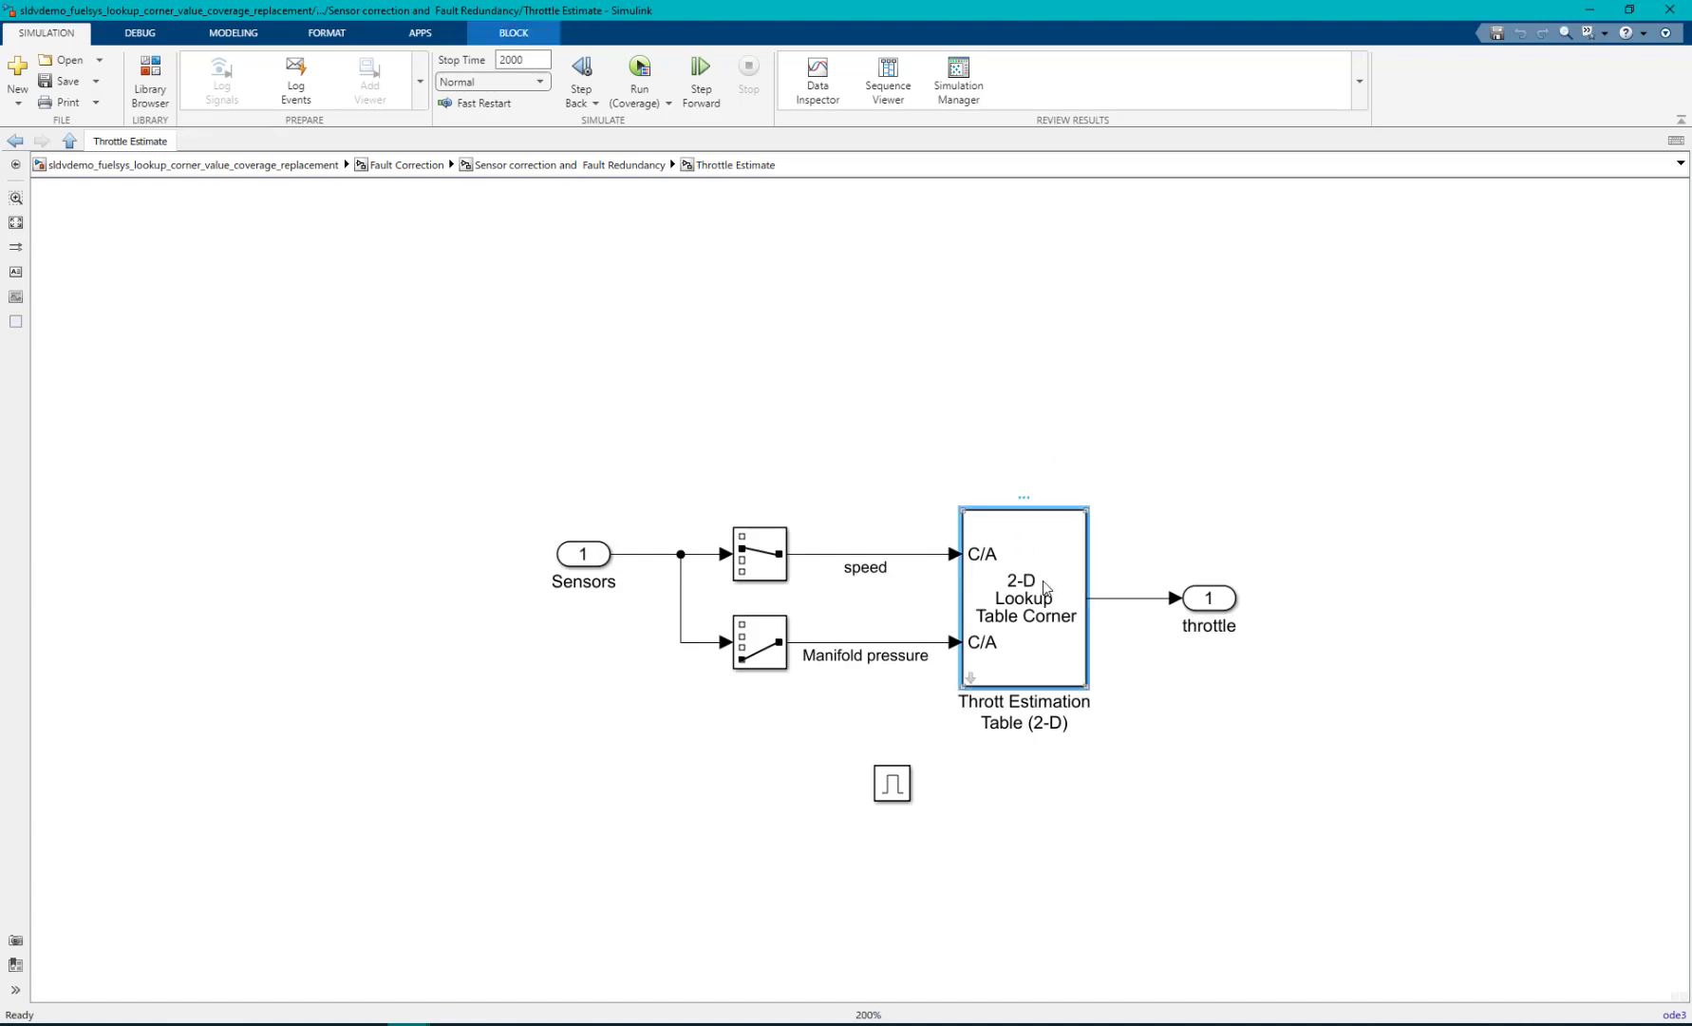
{"action": "left_click", "coordinate": [970, 678]}
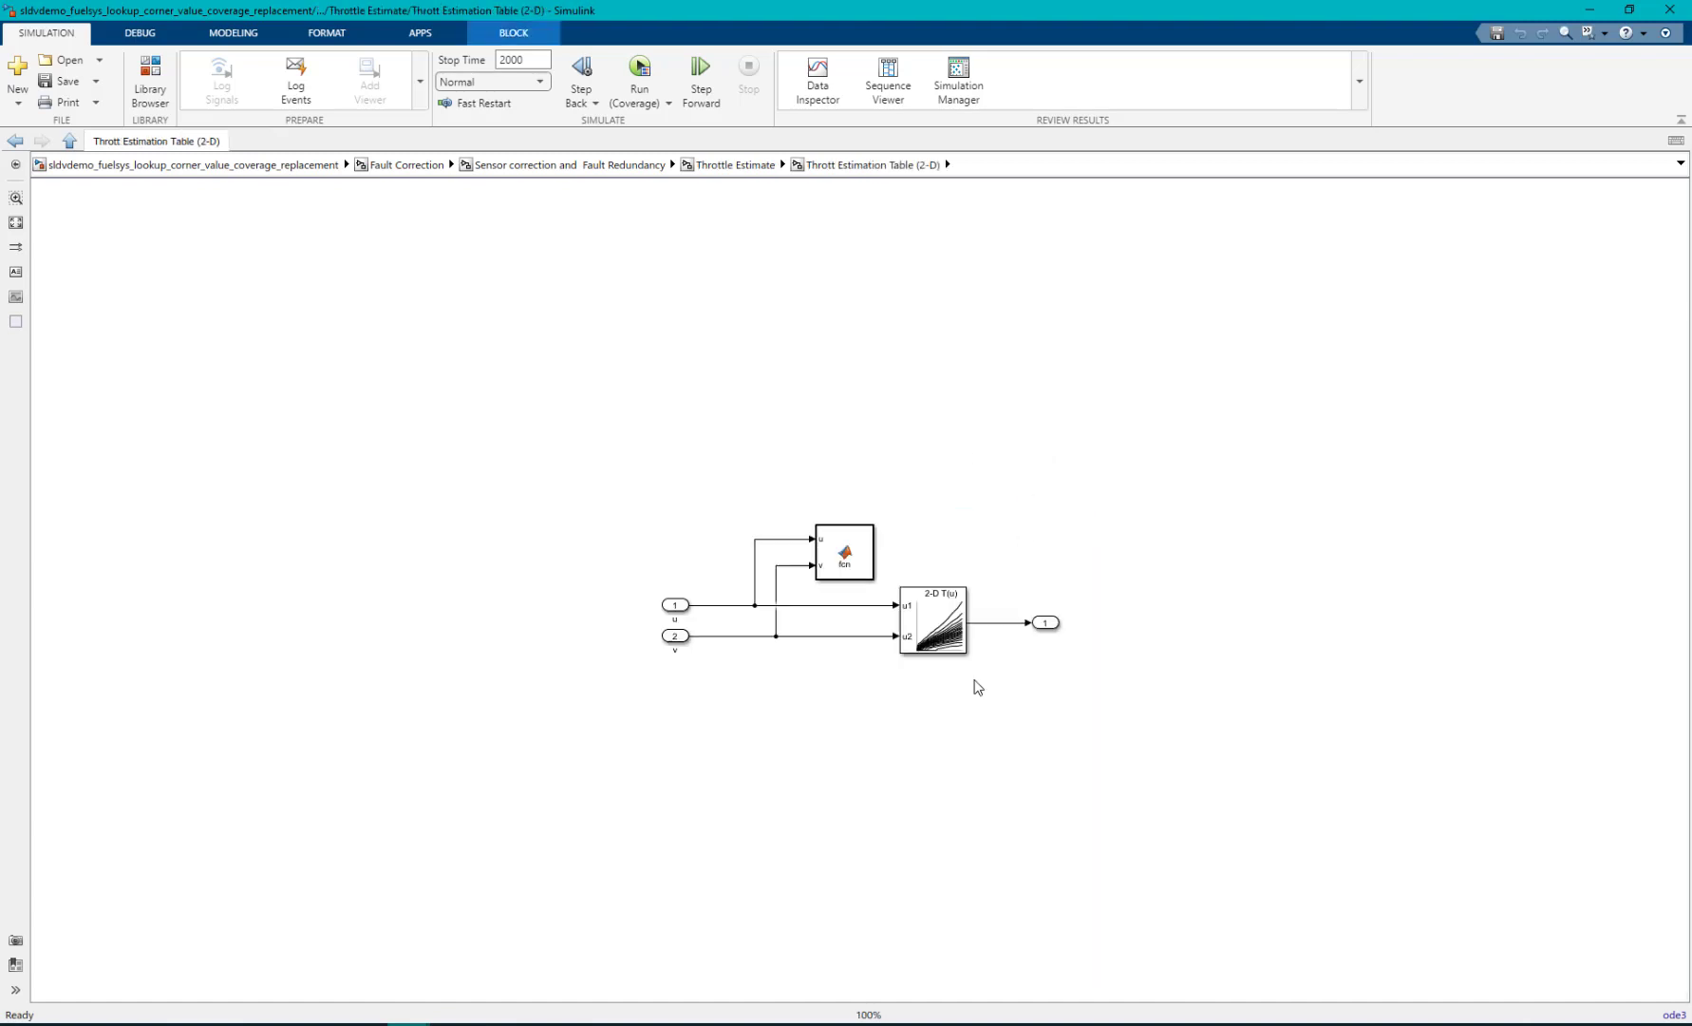
{"action": "left_click", "coordinate": [848, 548]}
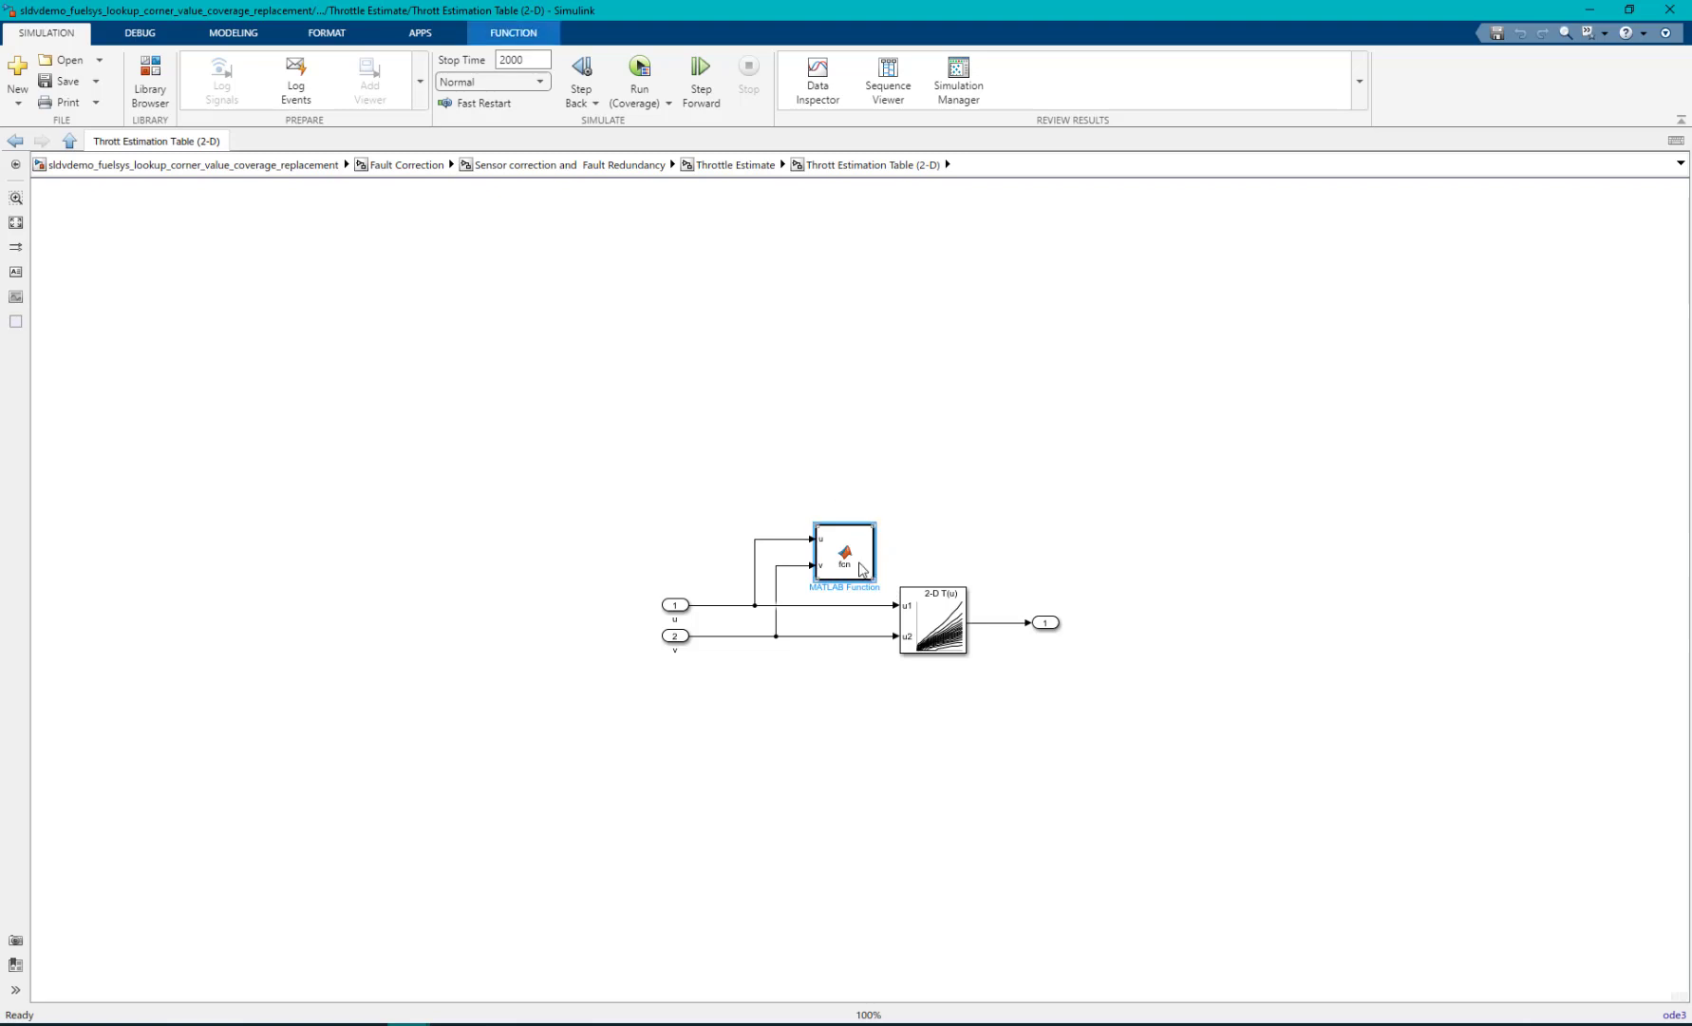
{"action": "double_click", "coordinate": [855, 548]}
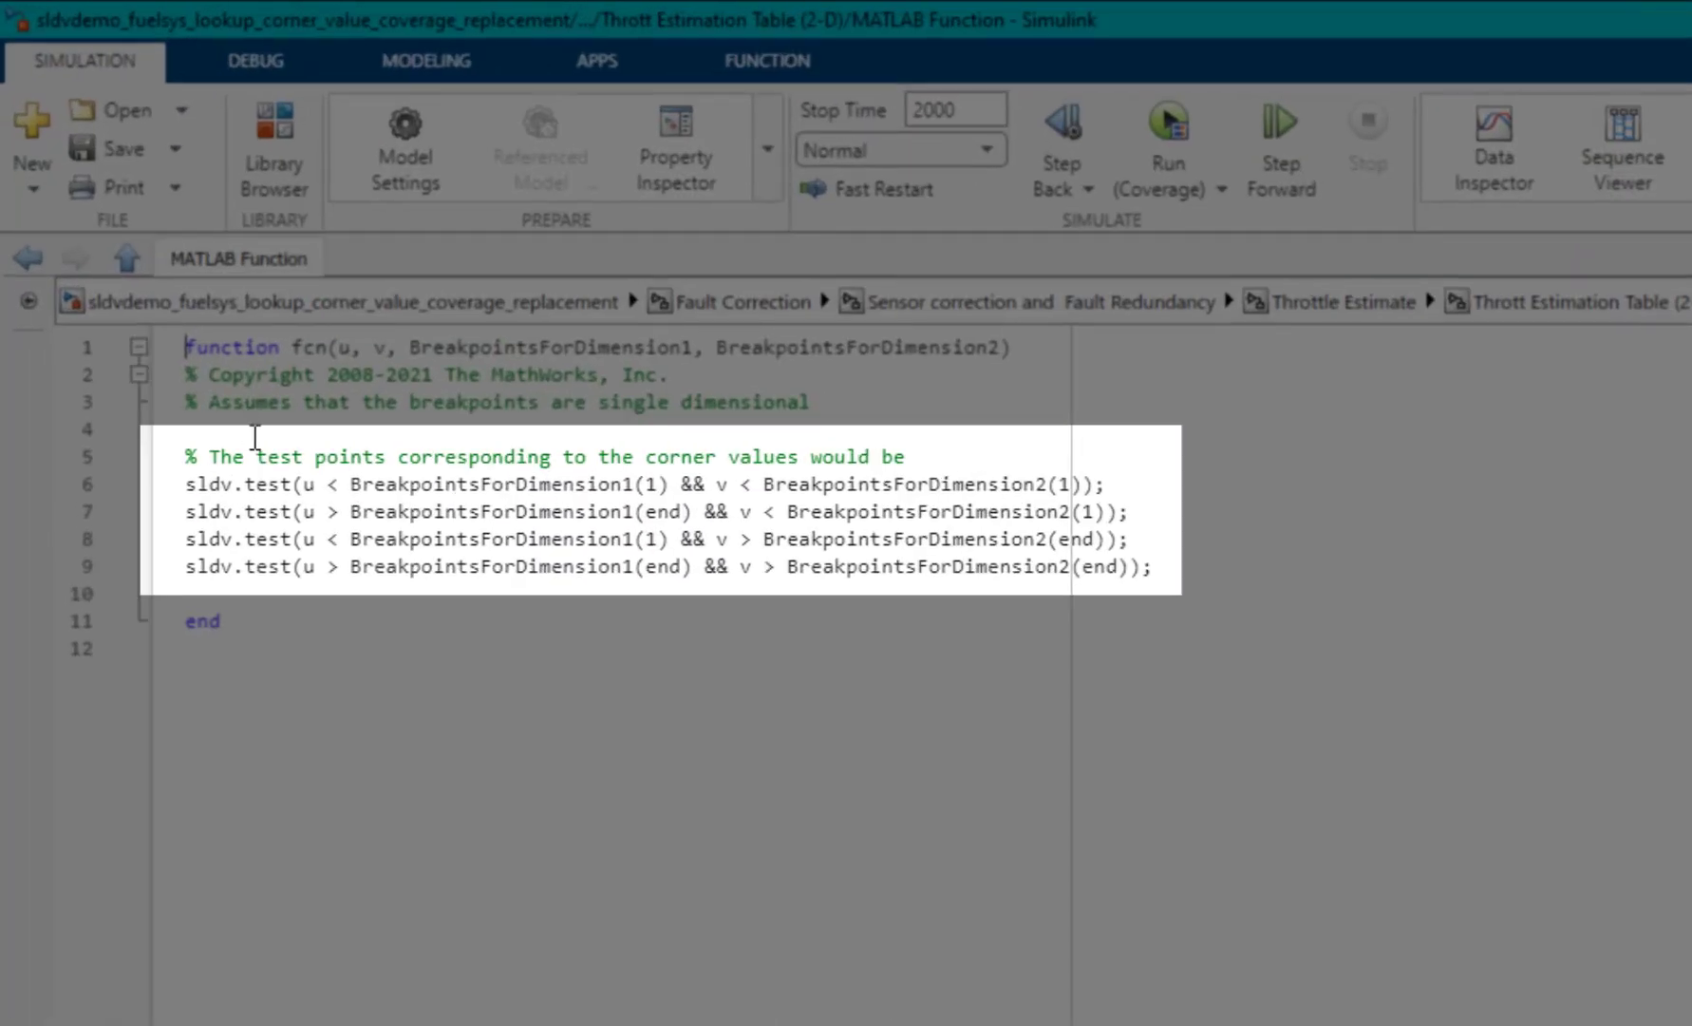
{"action": "left_click", "coordinate": [1606, 302]}
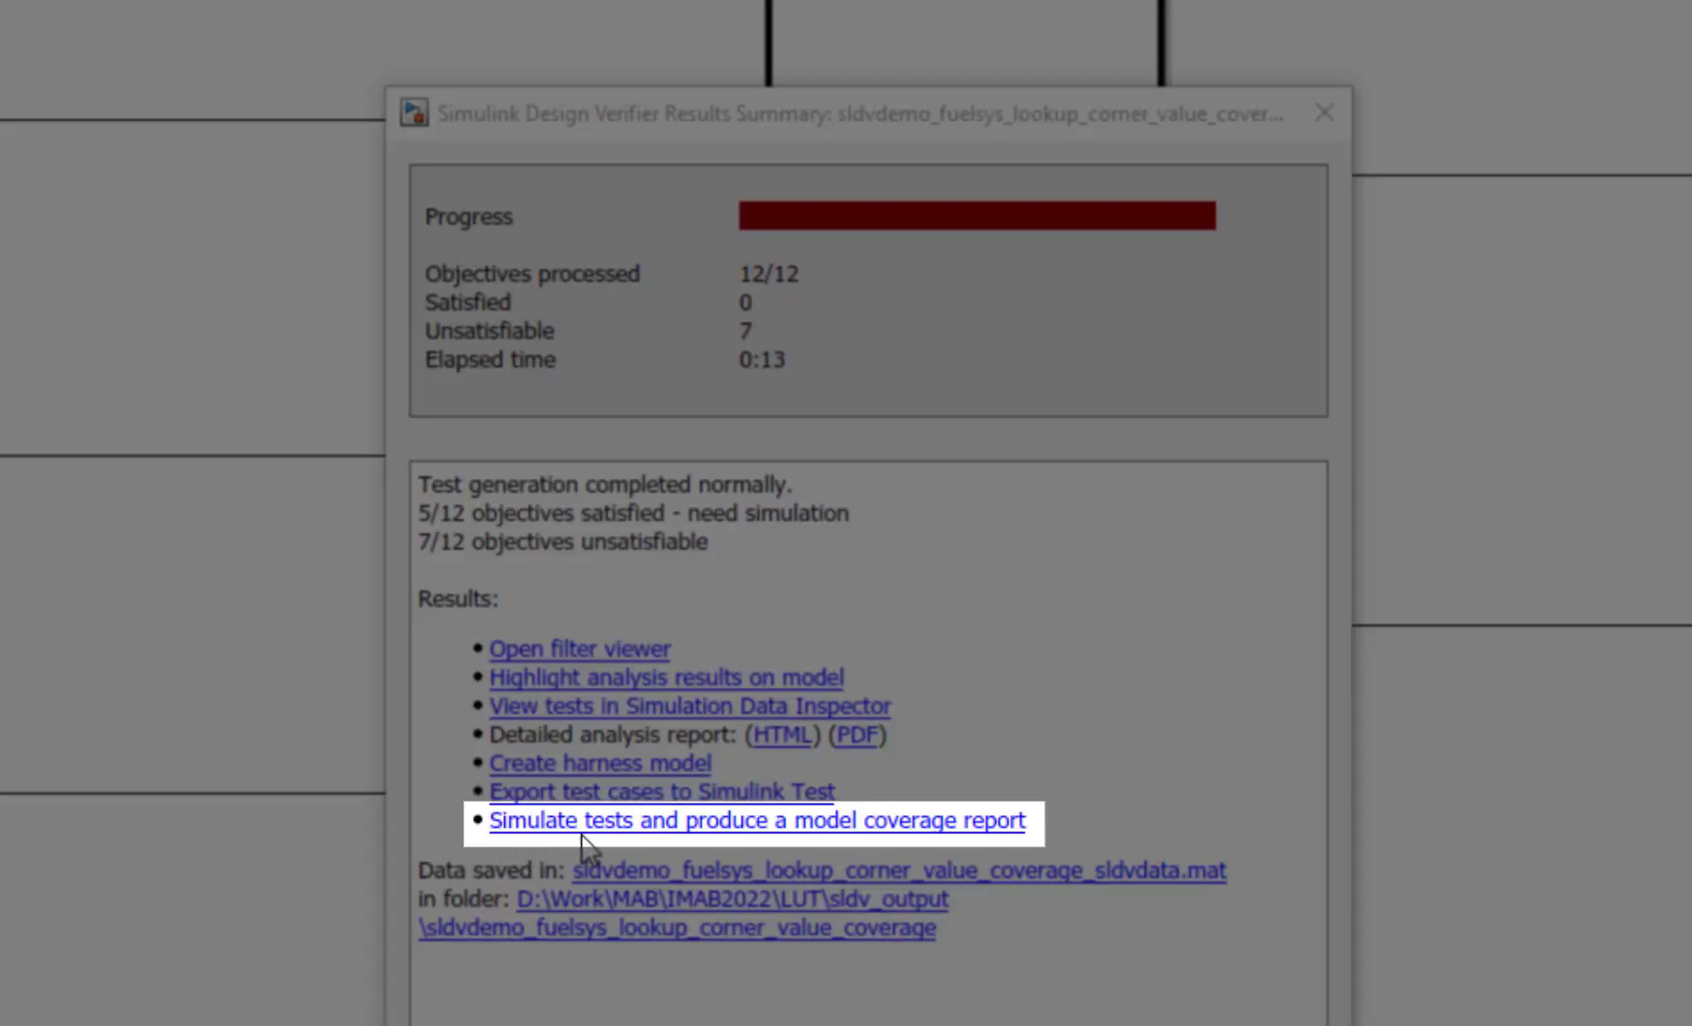
Step: Simulate the tests into a coverage report and inspect the 2% (7/380) covered corner cells
{"action": "left_click", "coordinate": [923, 833]}
{"action": "scroll", "coordinate": [719, 674], "scroll_direction": "down", "scroll_amount": 3}
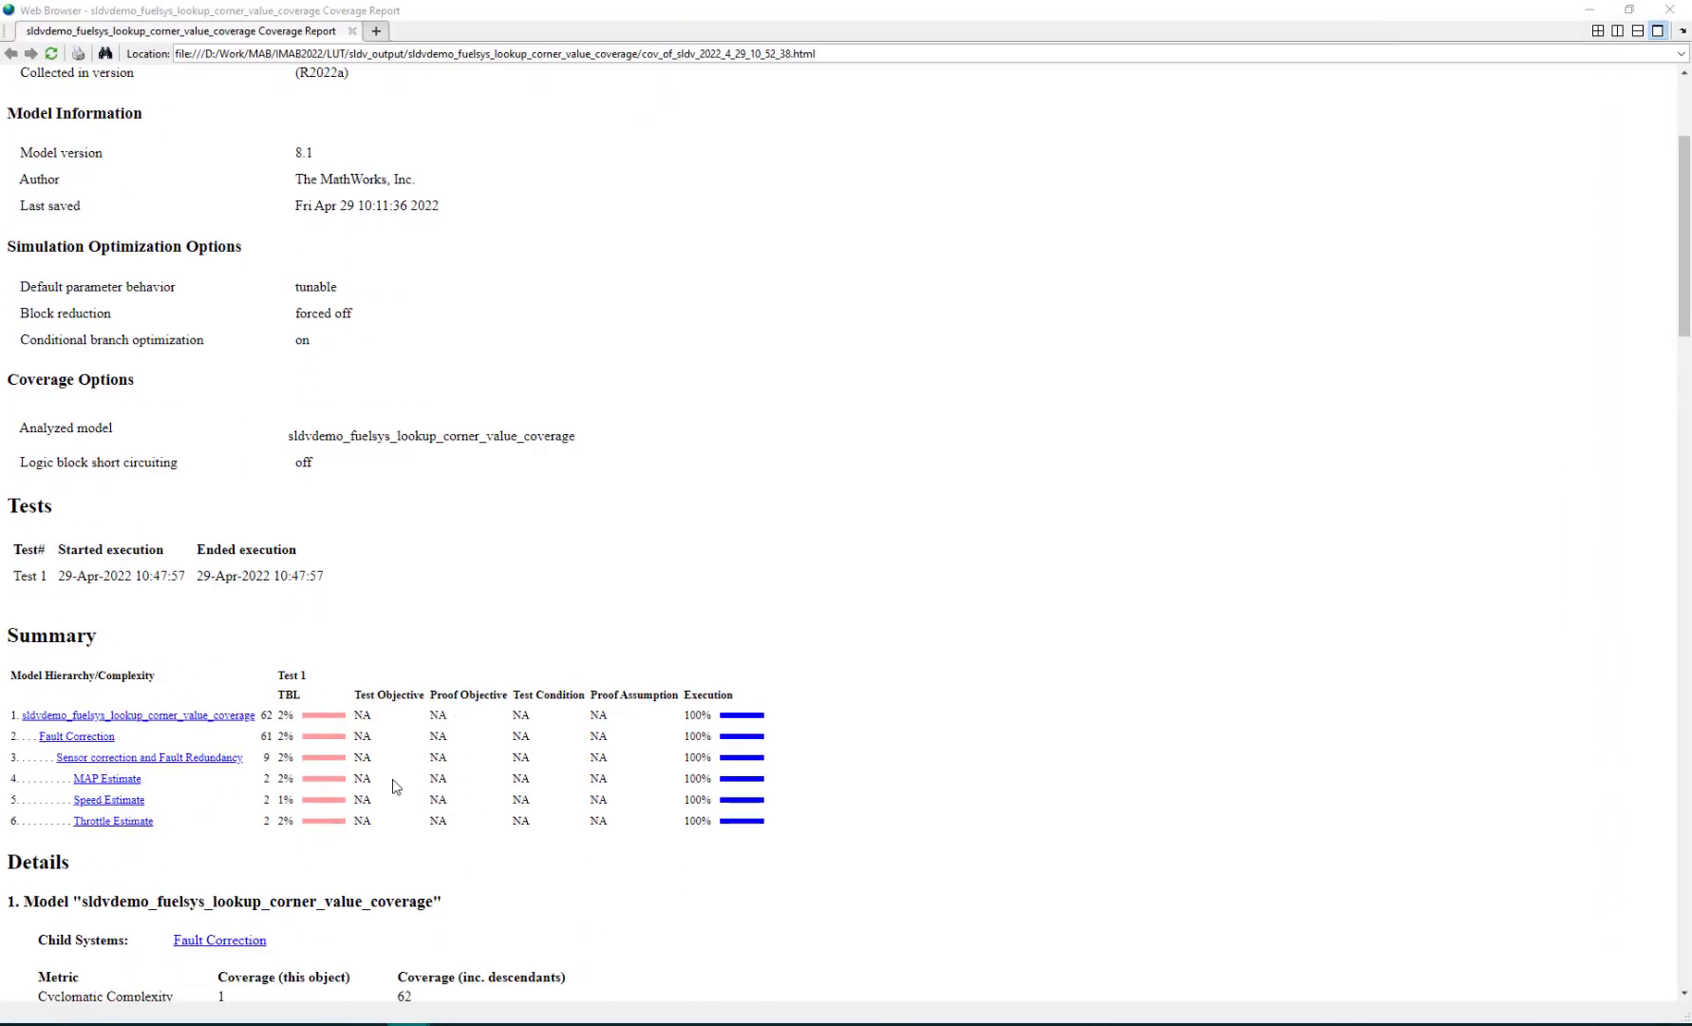
{"action": "left_click", "coordinate": [136, 827]}
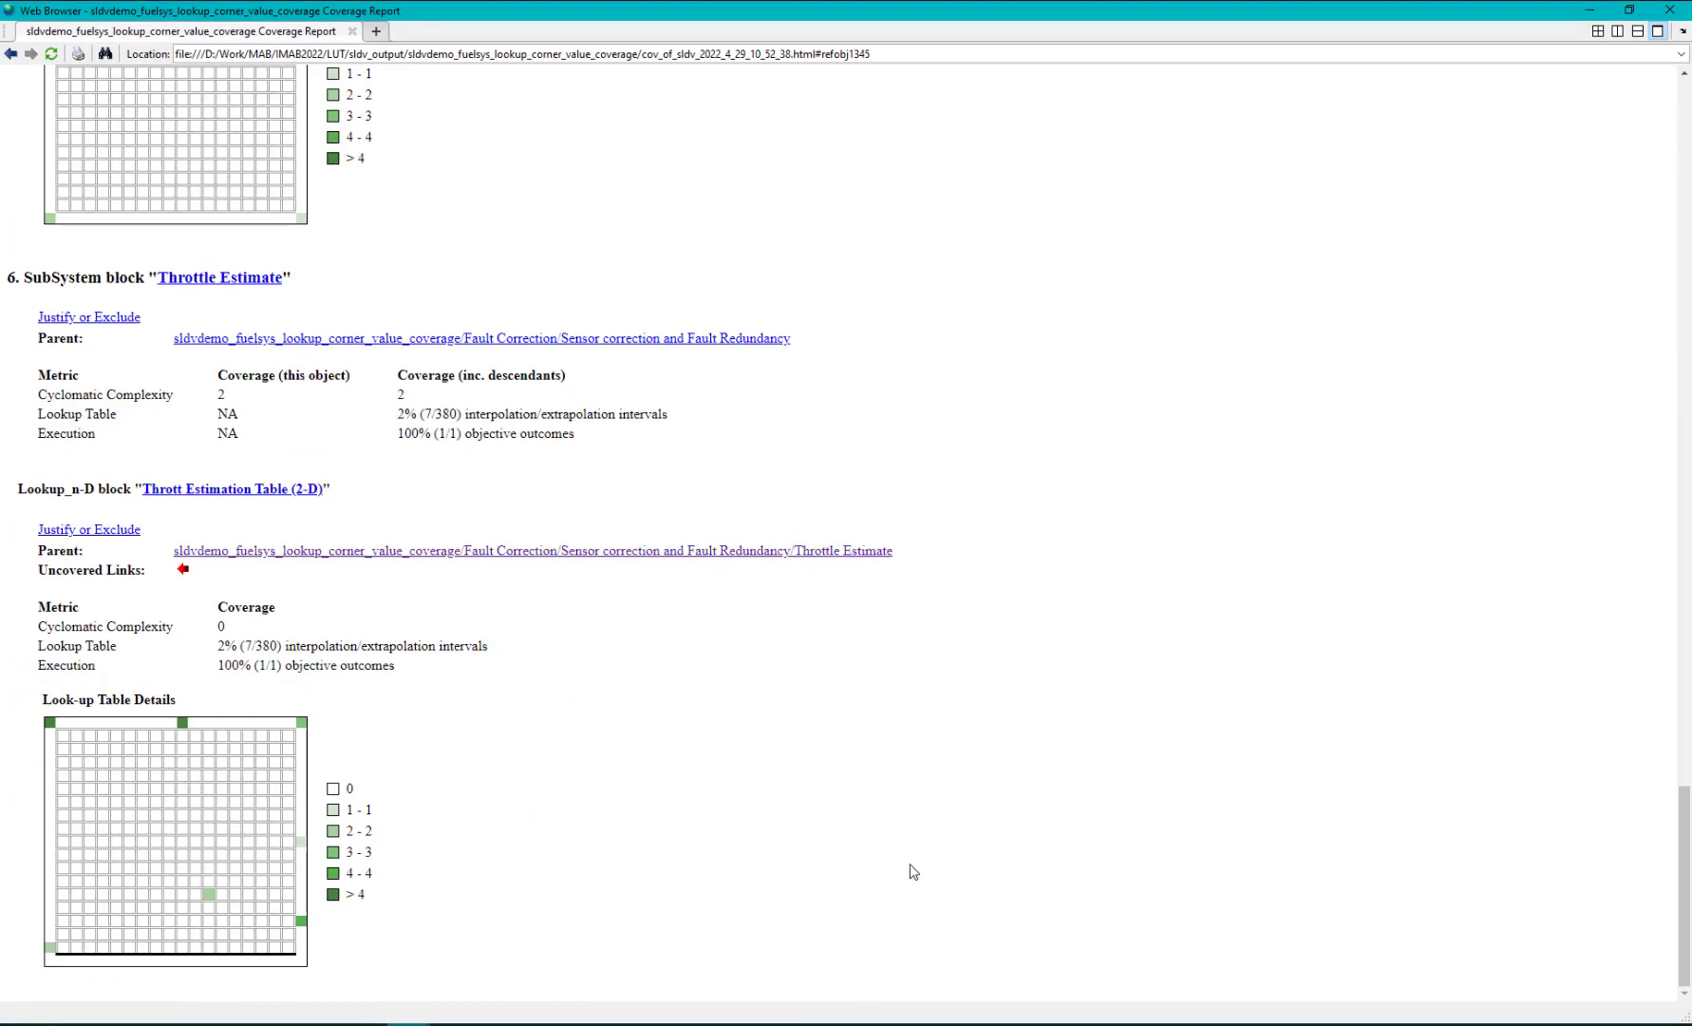
{"action": "mouse_move", "coordinate": [49, 728]}
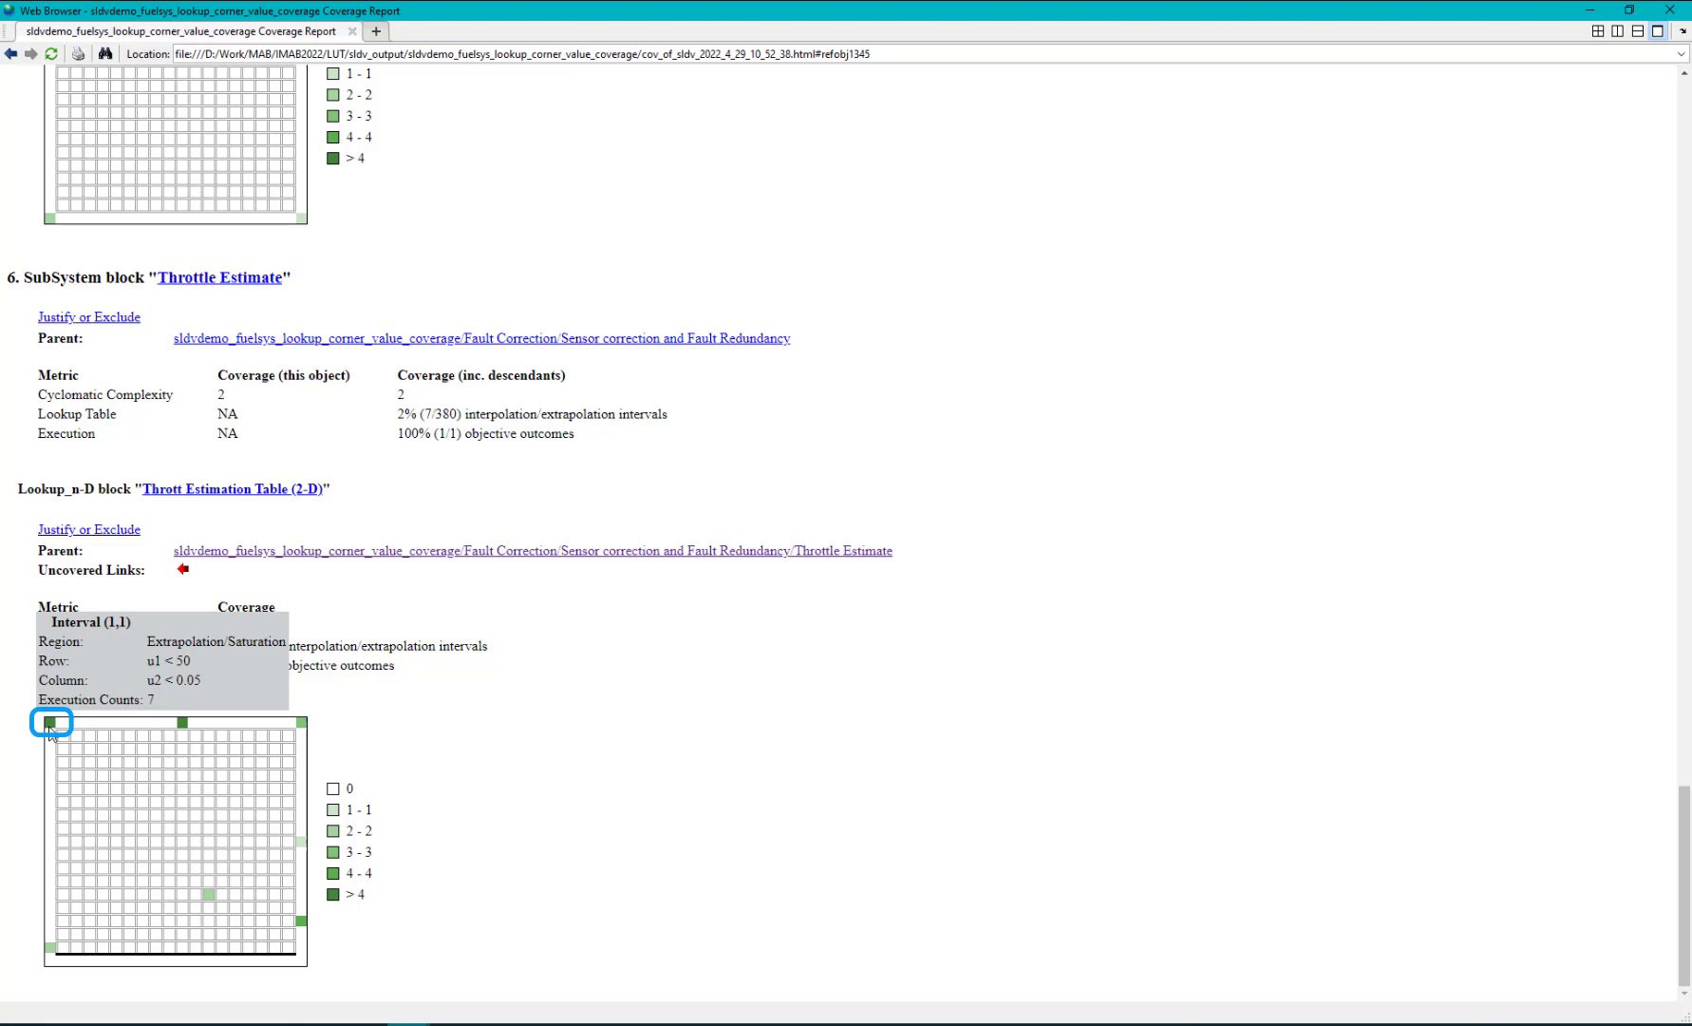
{"action": "mouse_move", "coordinate": [302, 724]}
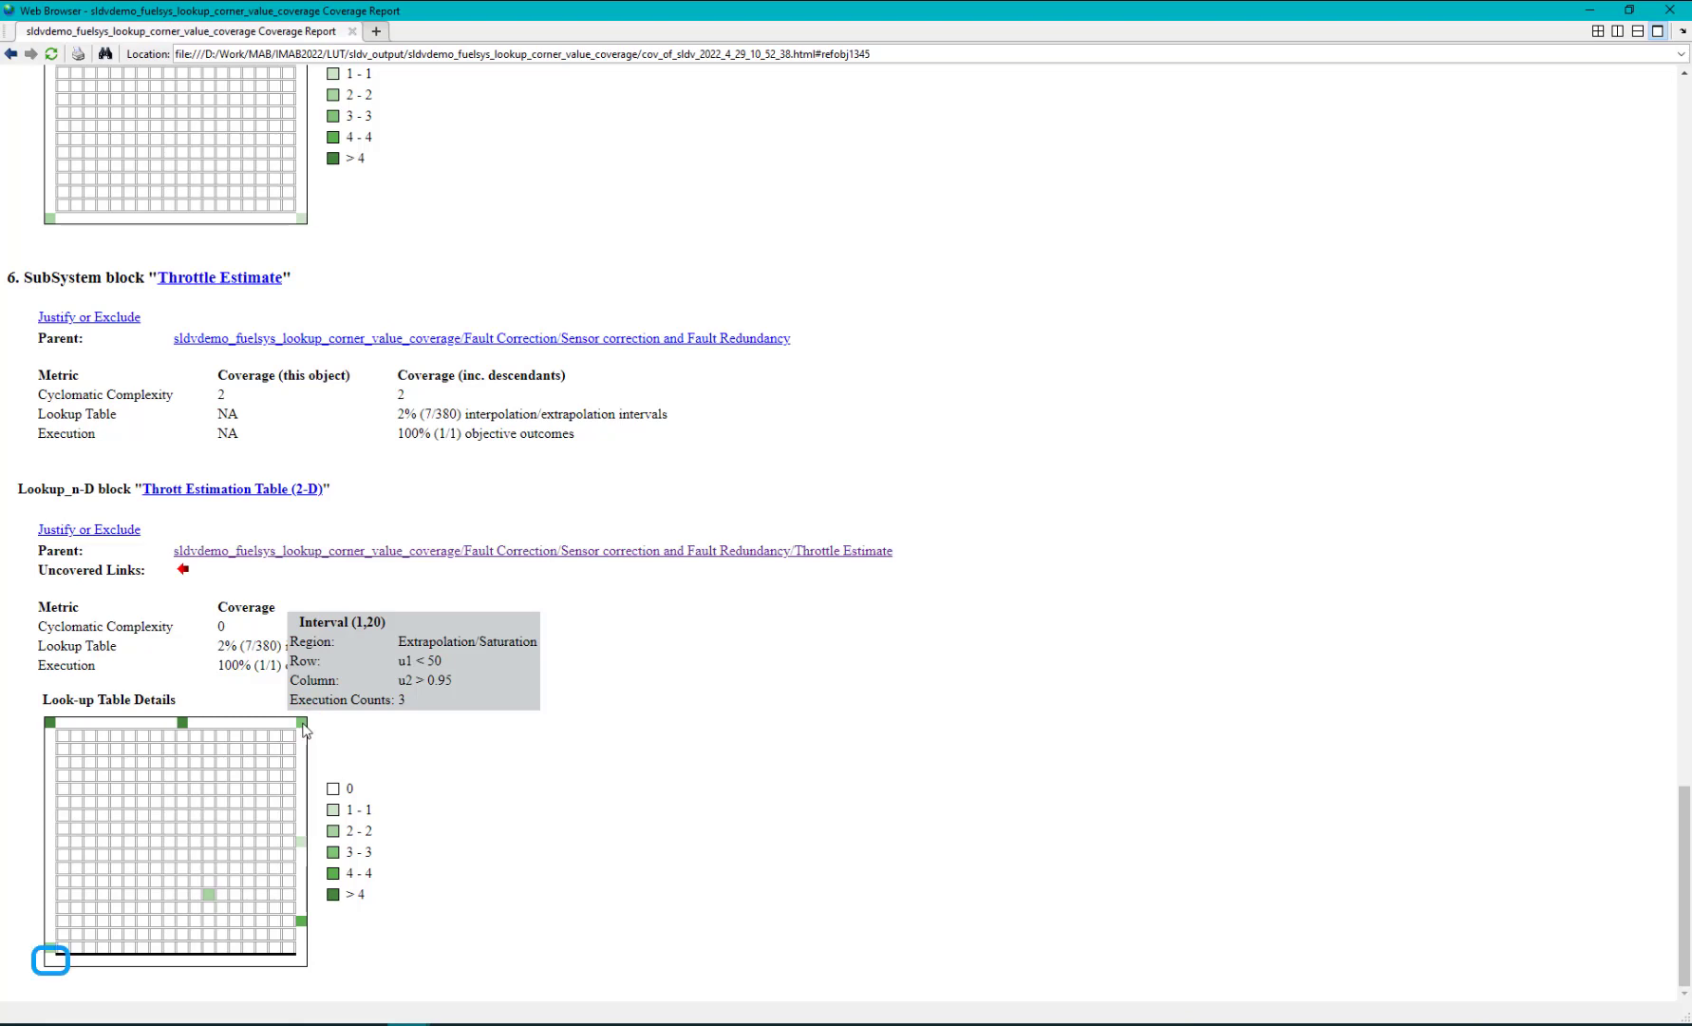
{"action": "mouse_move", "coordinate": [49, 959]}
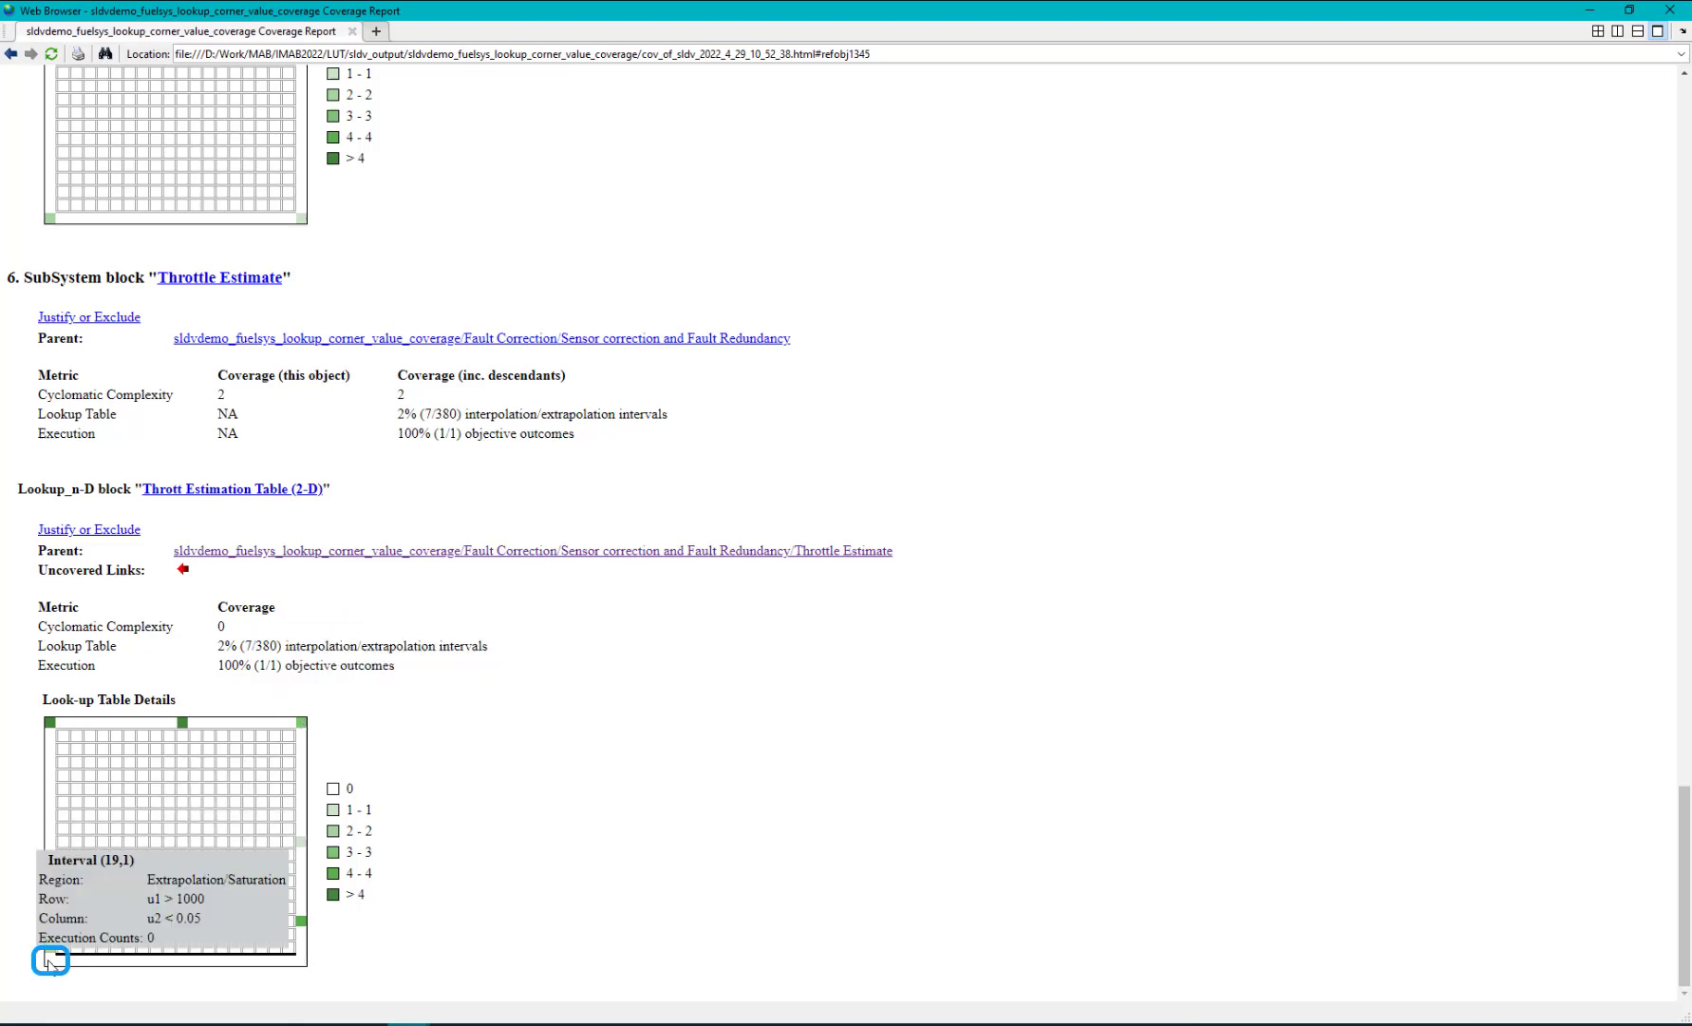
{"action": "mouse_move", "coordinate": [304, 967]}
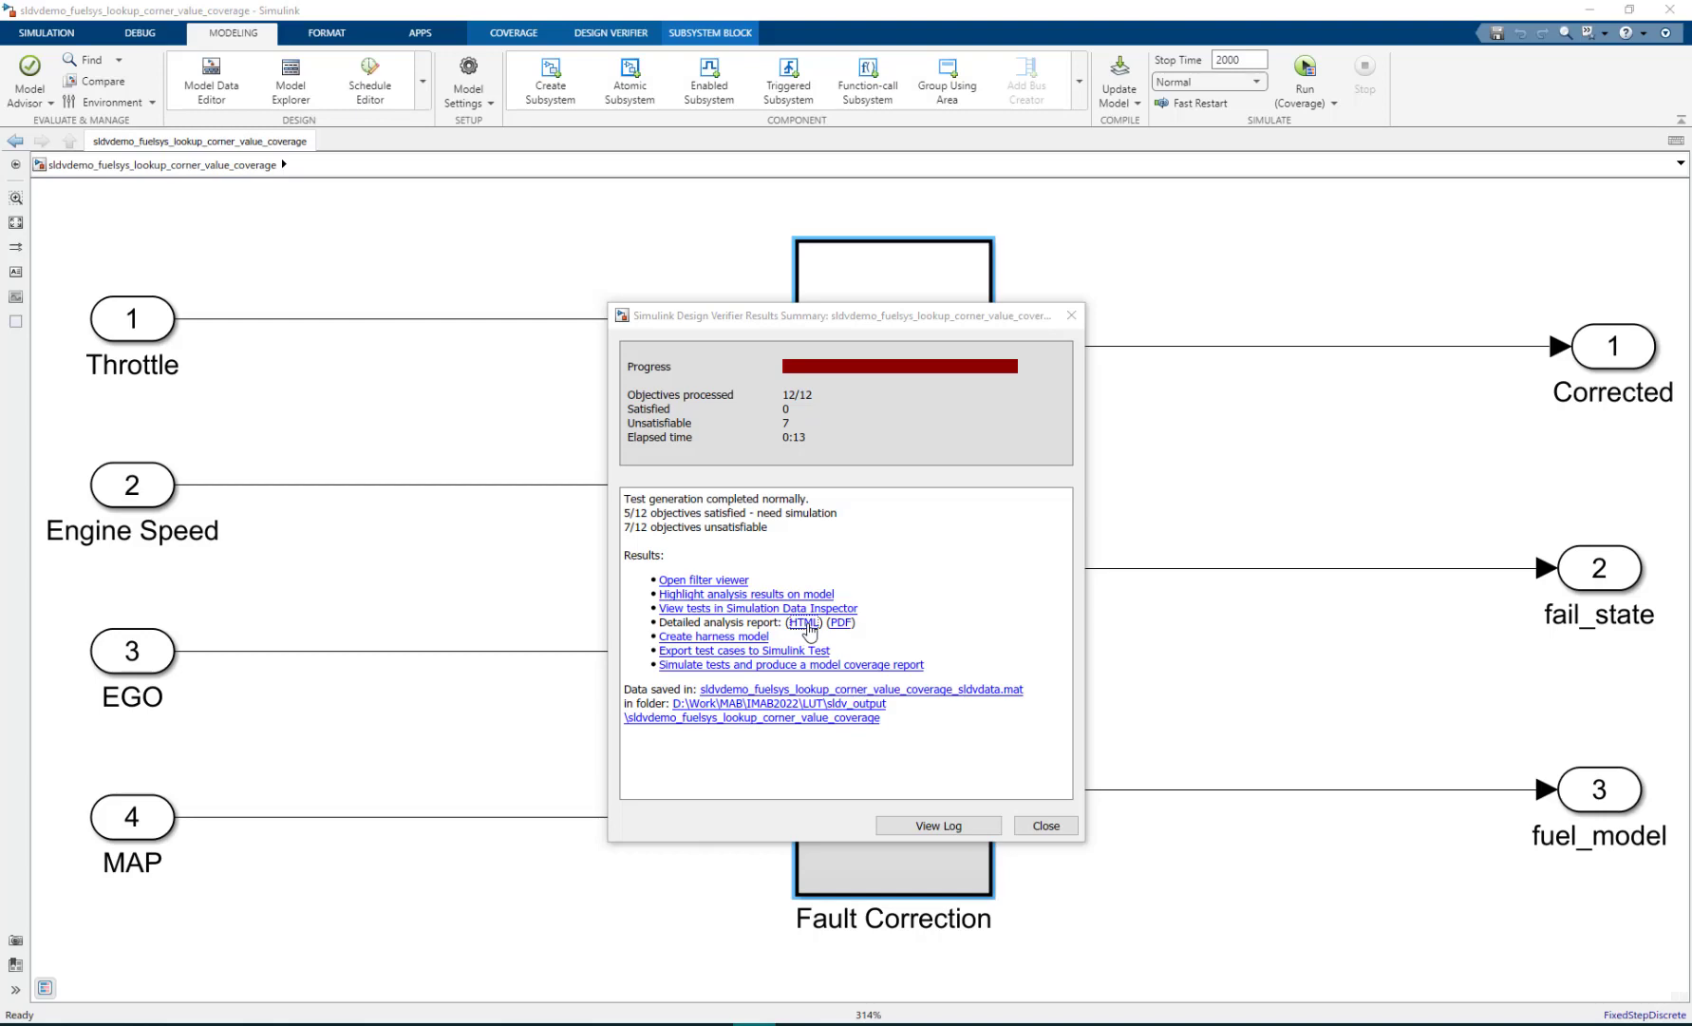
Step: Open the detailed HTML report at 2.5 Block Replacements Summary listing three replaced tables
{"action": "left_click", "coordinate": [807, 624]}
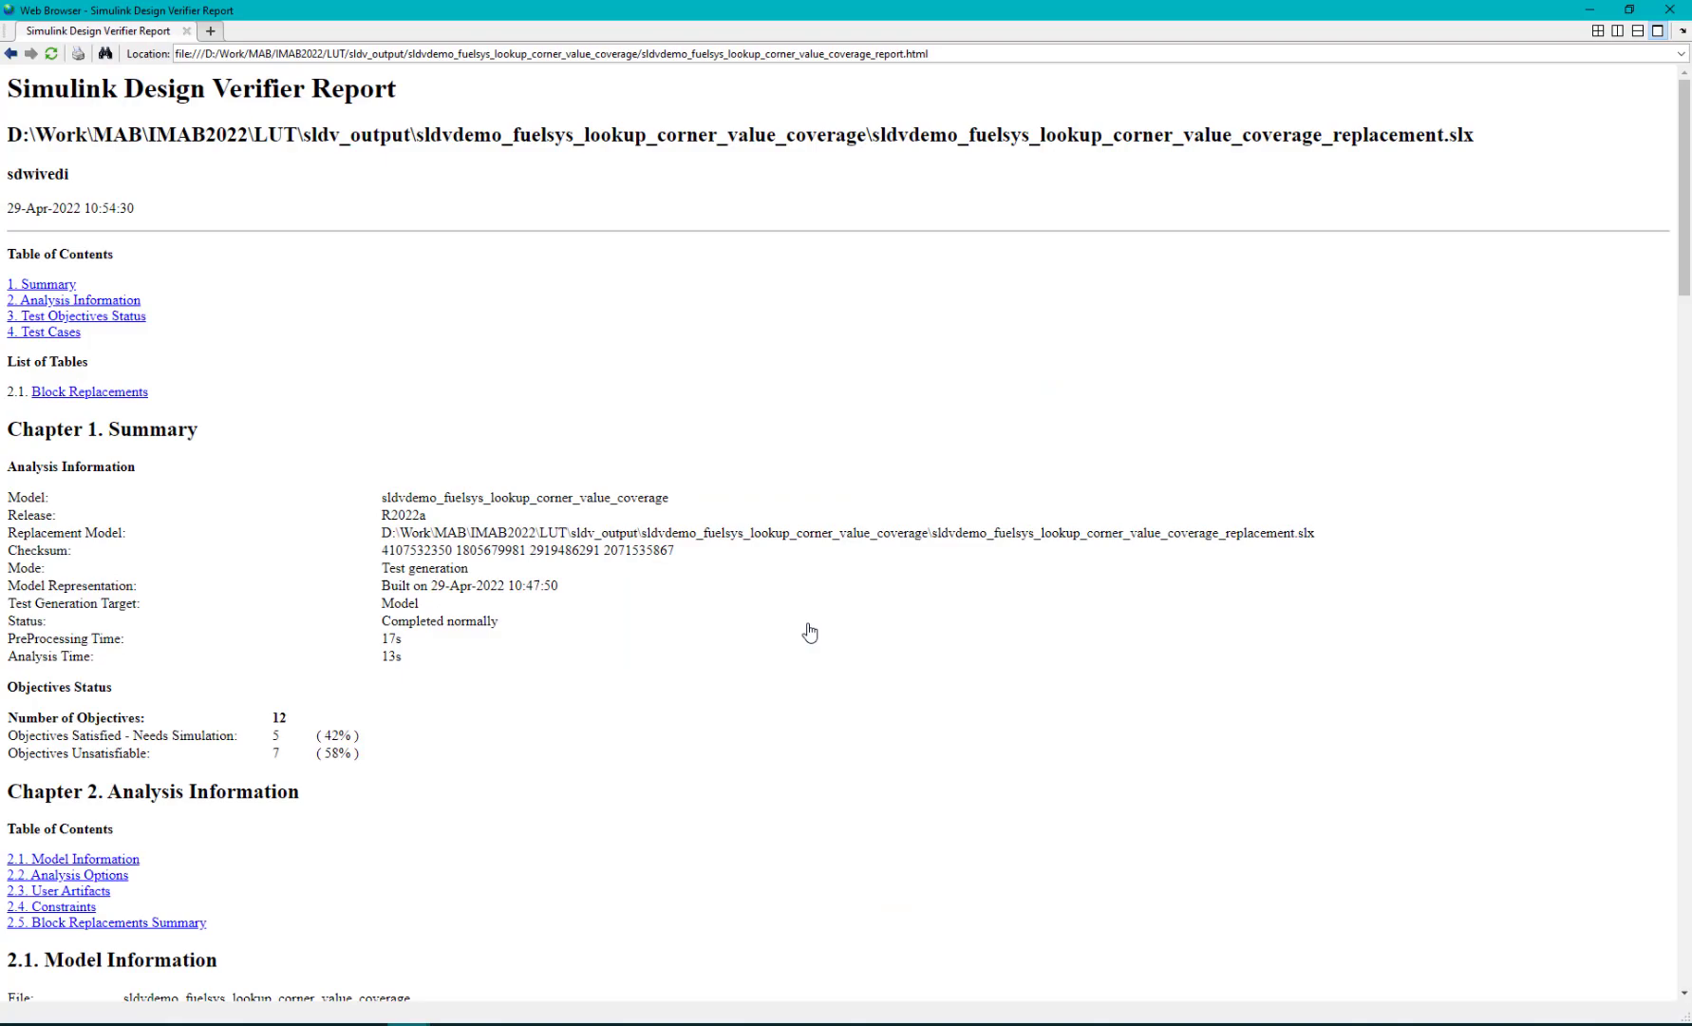
{"action": "scroll", "coordinate": [809, 631], "scroll_direction": "down", "scroll_amount": 15}
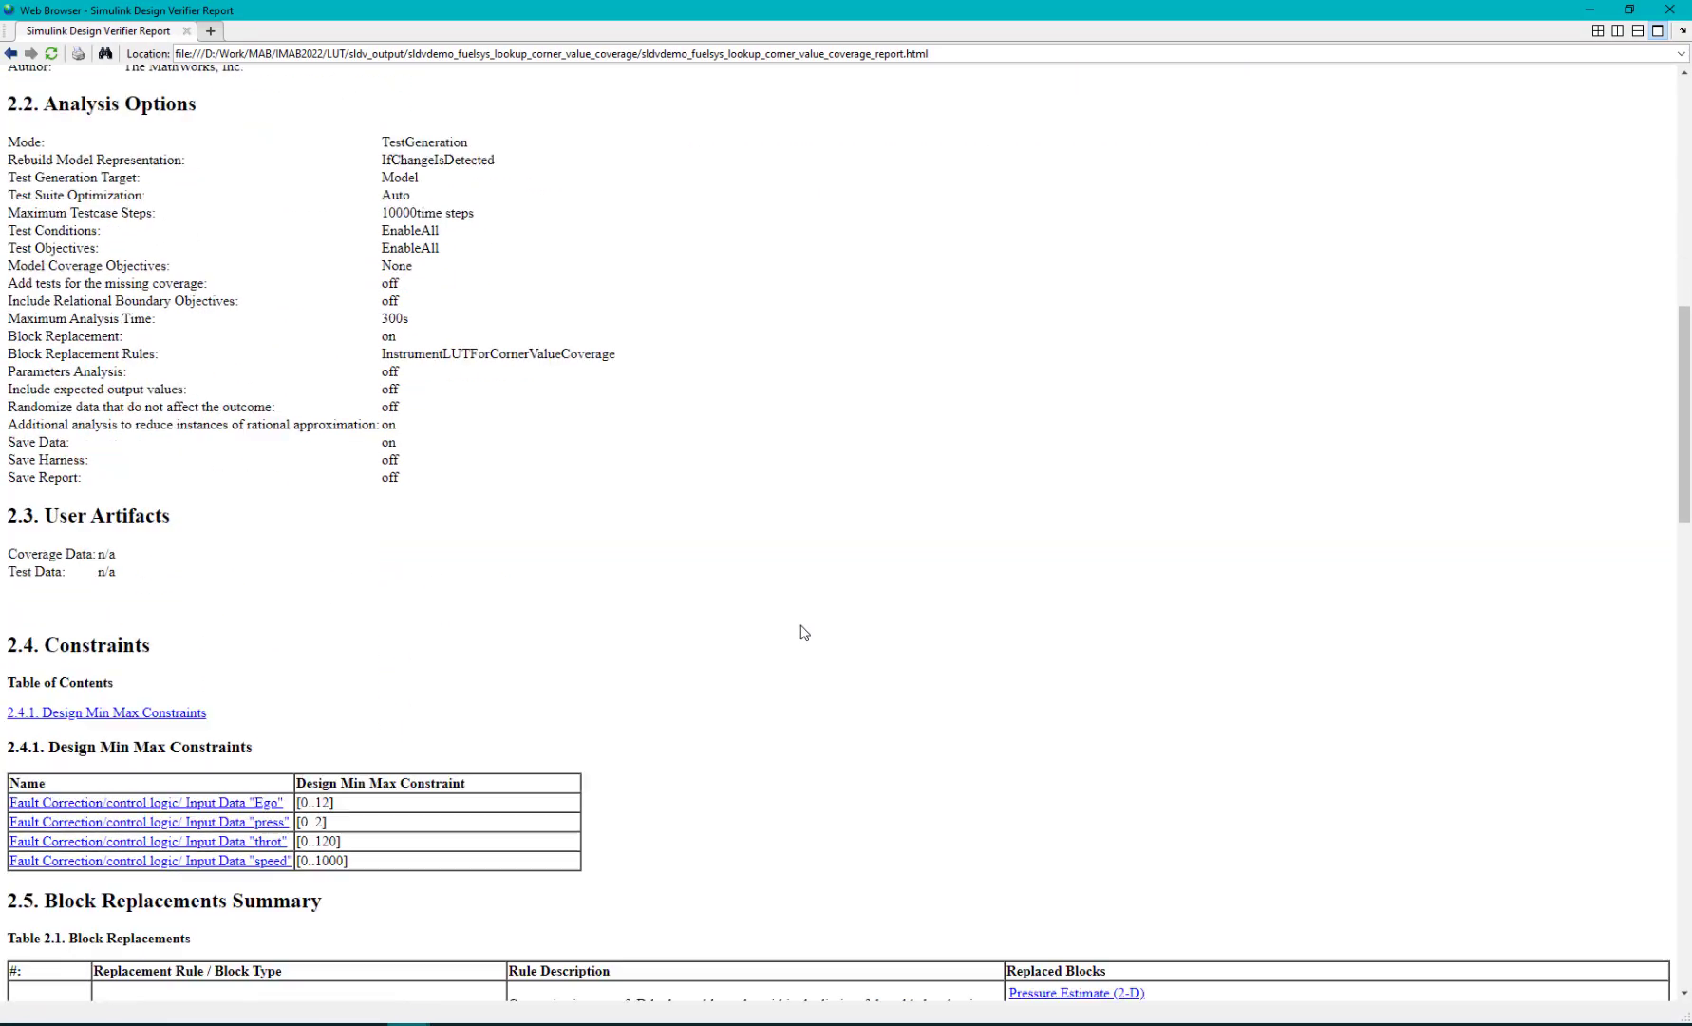
{"action": "scroll", "coordinate": [804, 631], "scroll_direction": "down", "scroll_amount": 7}
{"action": "left_click", "coordinate": [158, 480]}
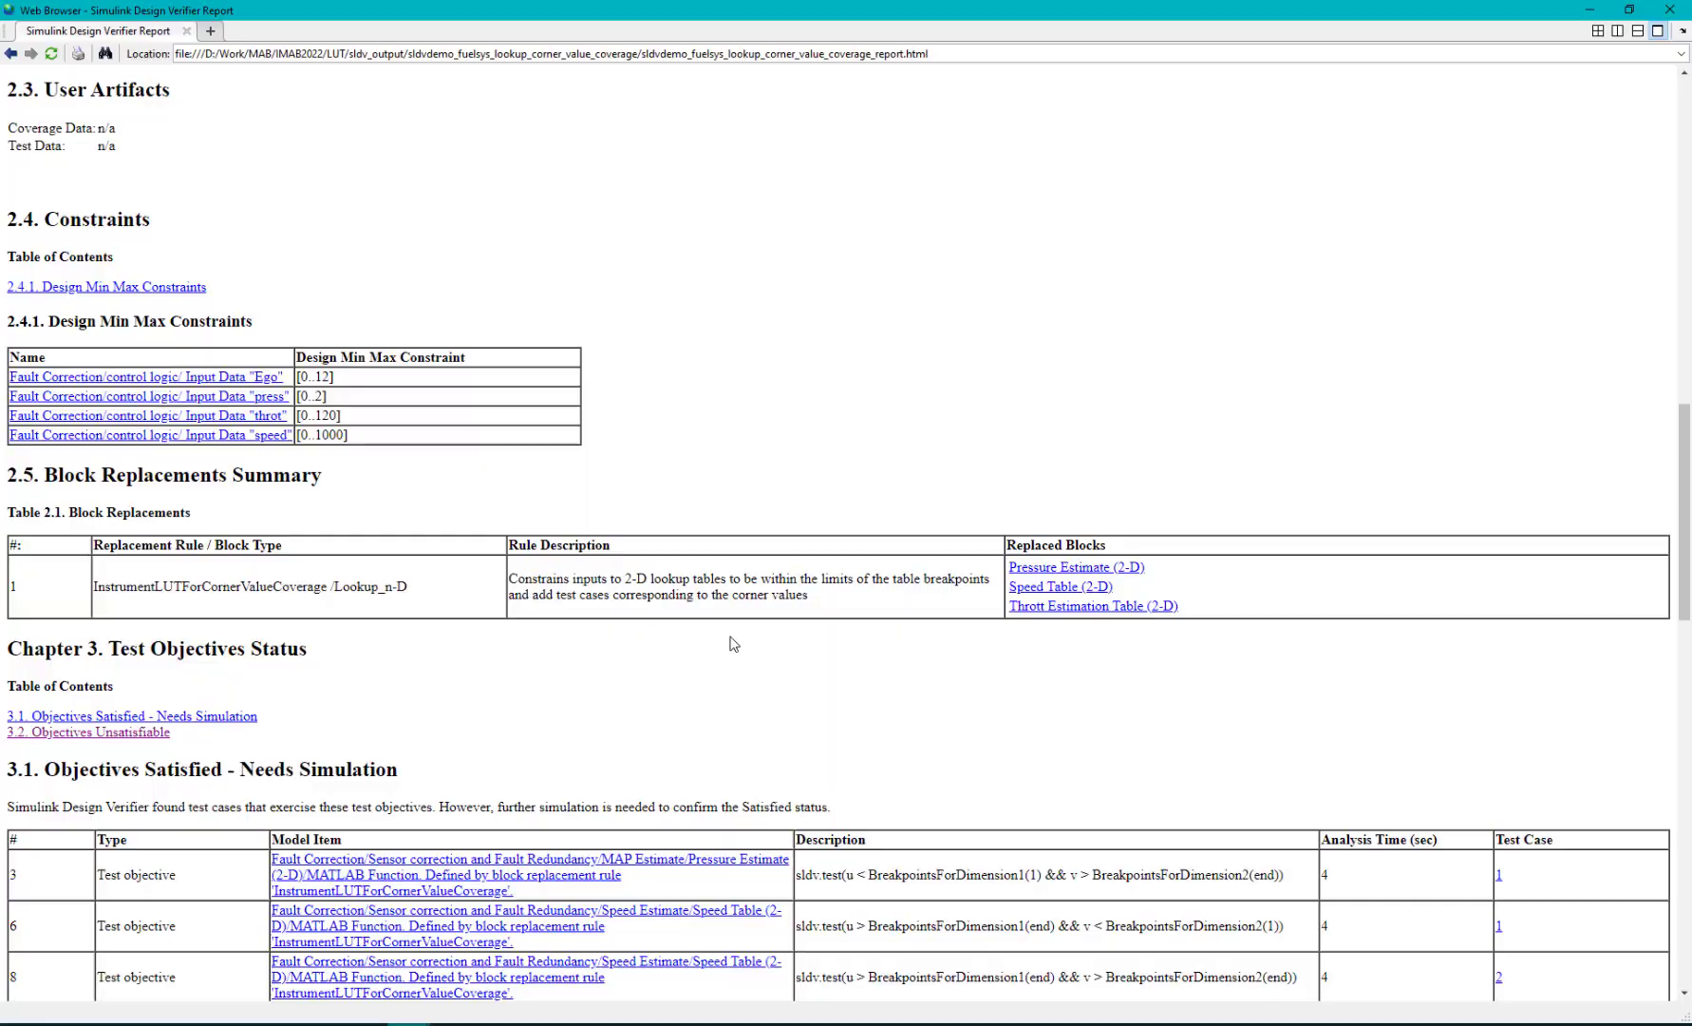
{"action": "scroll", "coordinate": [734, 644], "scroll_direction": "down", "scroll_amount": 2}
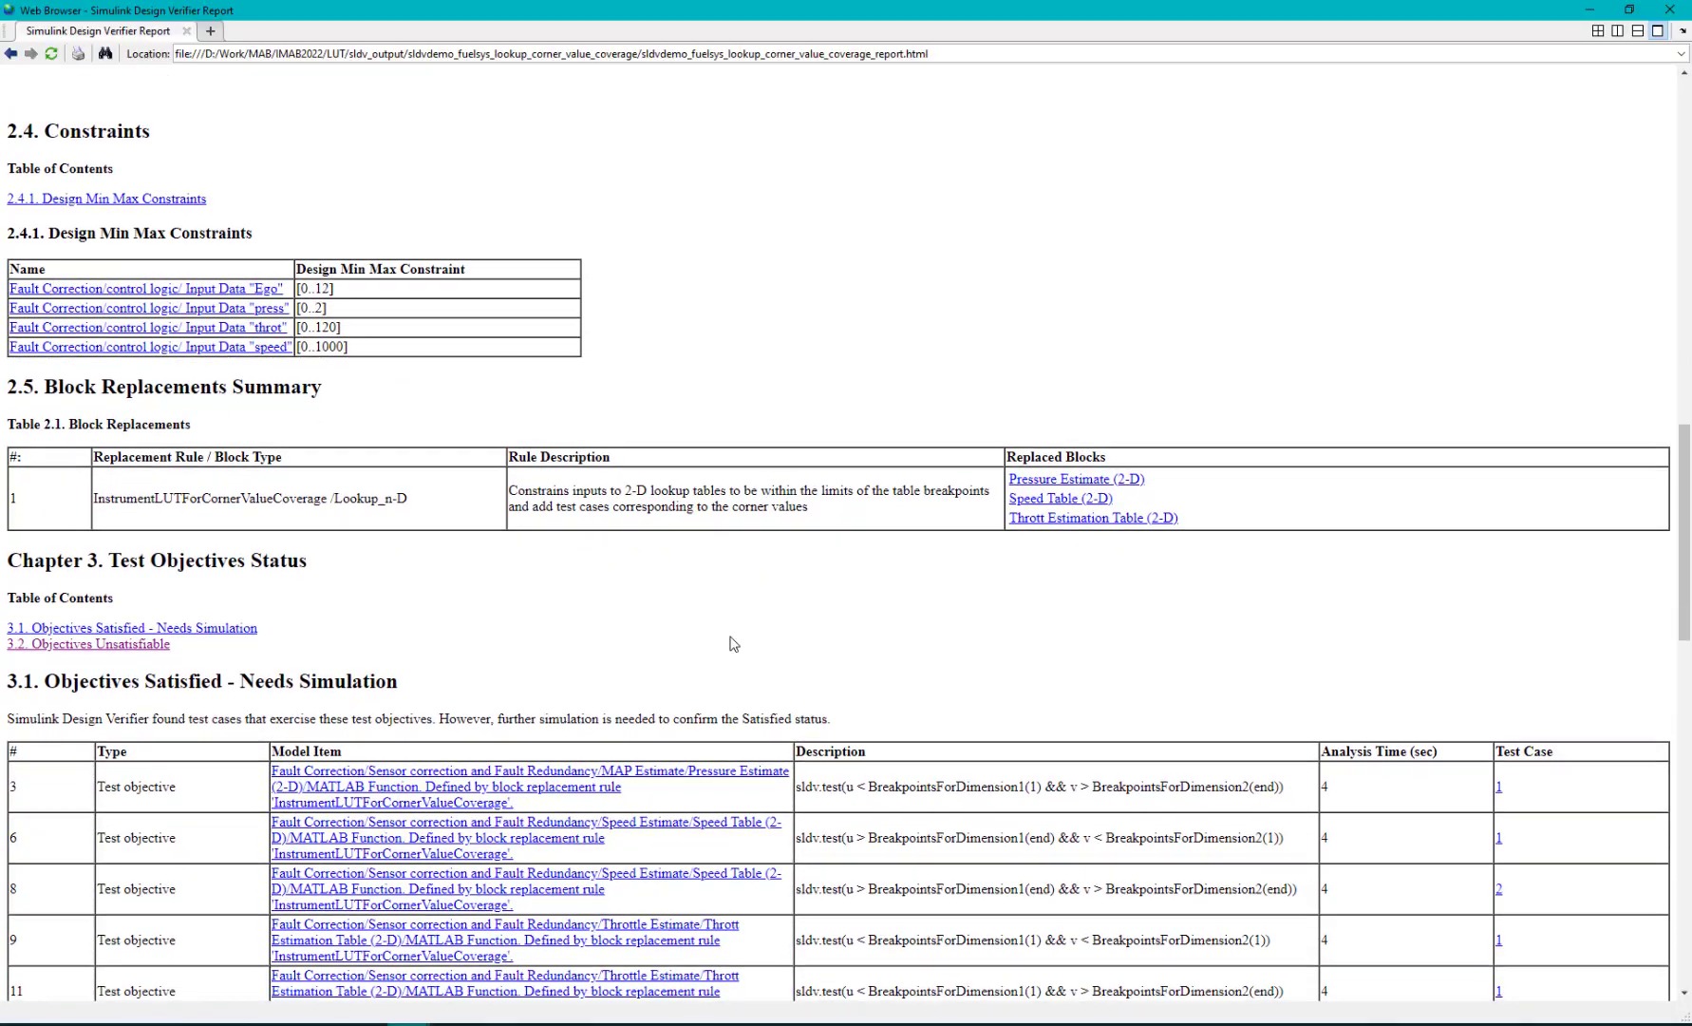
Step: Jump to 3.2 Objectives Unsatisfiable and highlight row 10's u > BreakpointsForDimension1(end) condition
{"action": "left_click", "coordinate": [114, 646]}
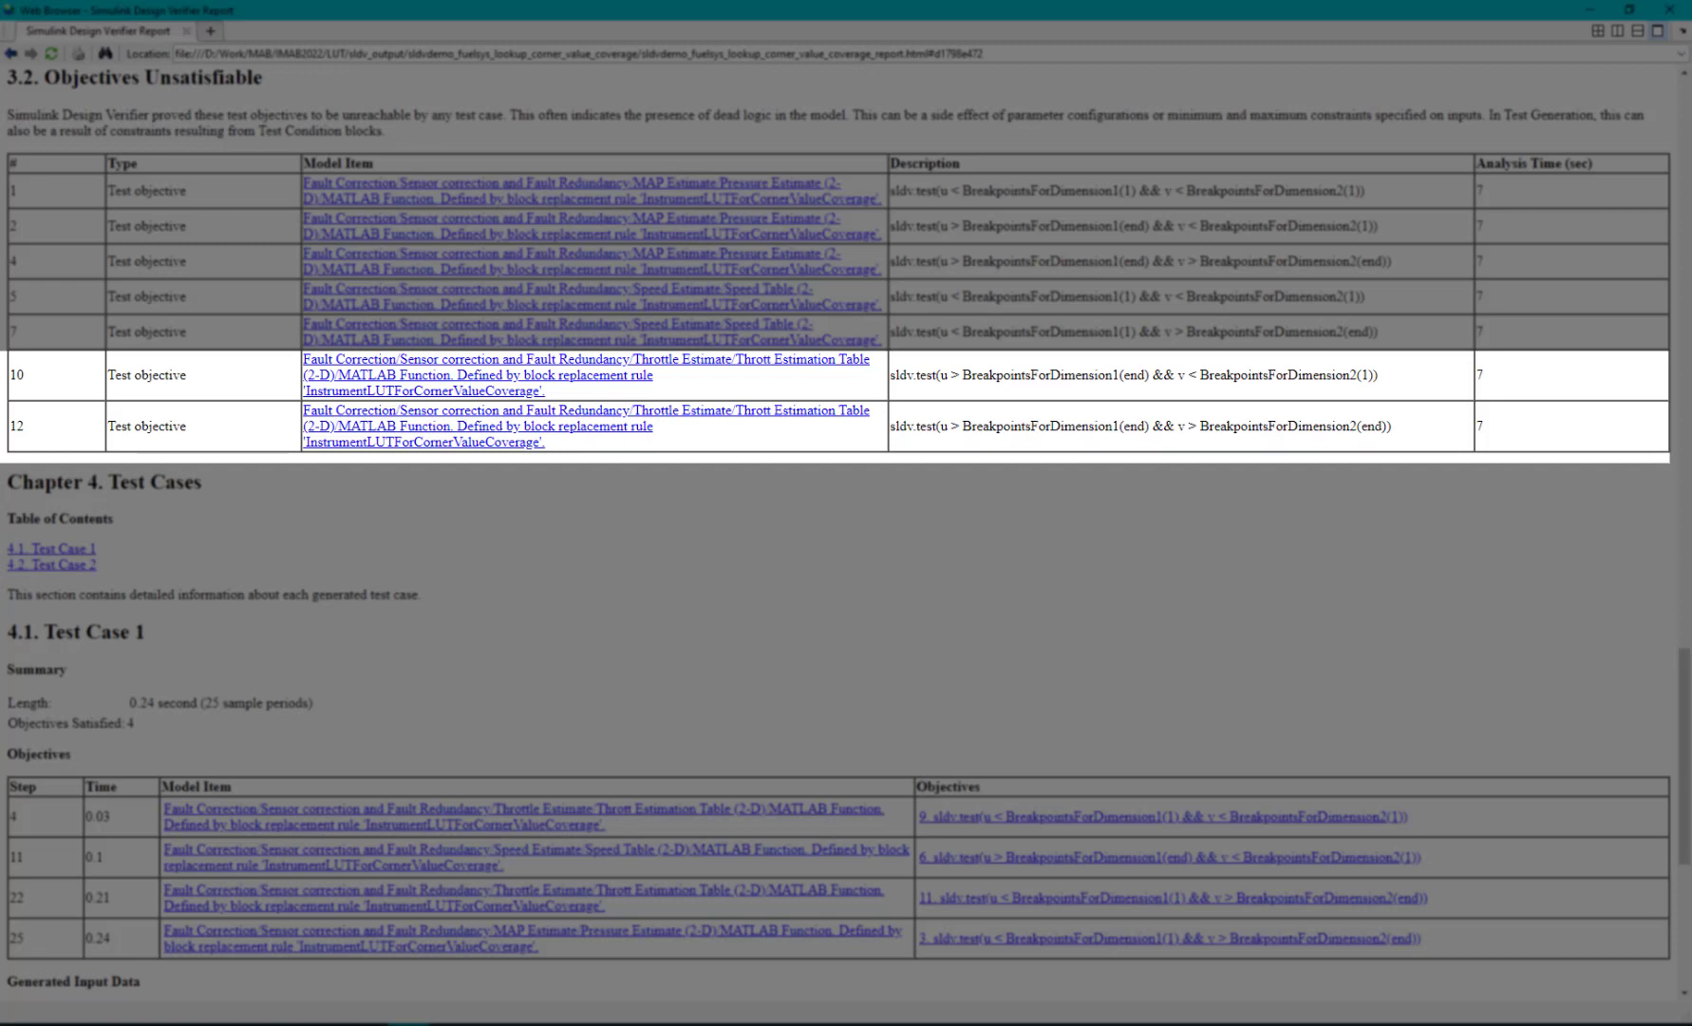
{"action": "double_click", "coordinate": [944, 375]}
{"action": "left_click_drag", "start_coordinate": [959, 372], "coordinate": [1161, 377]}
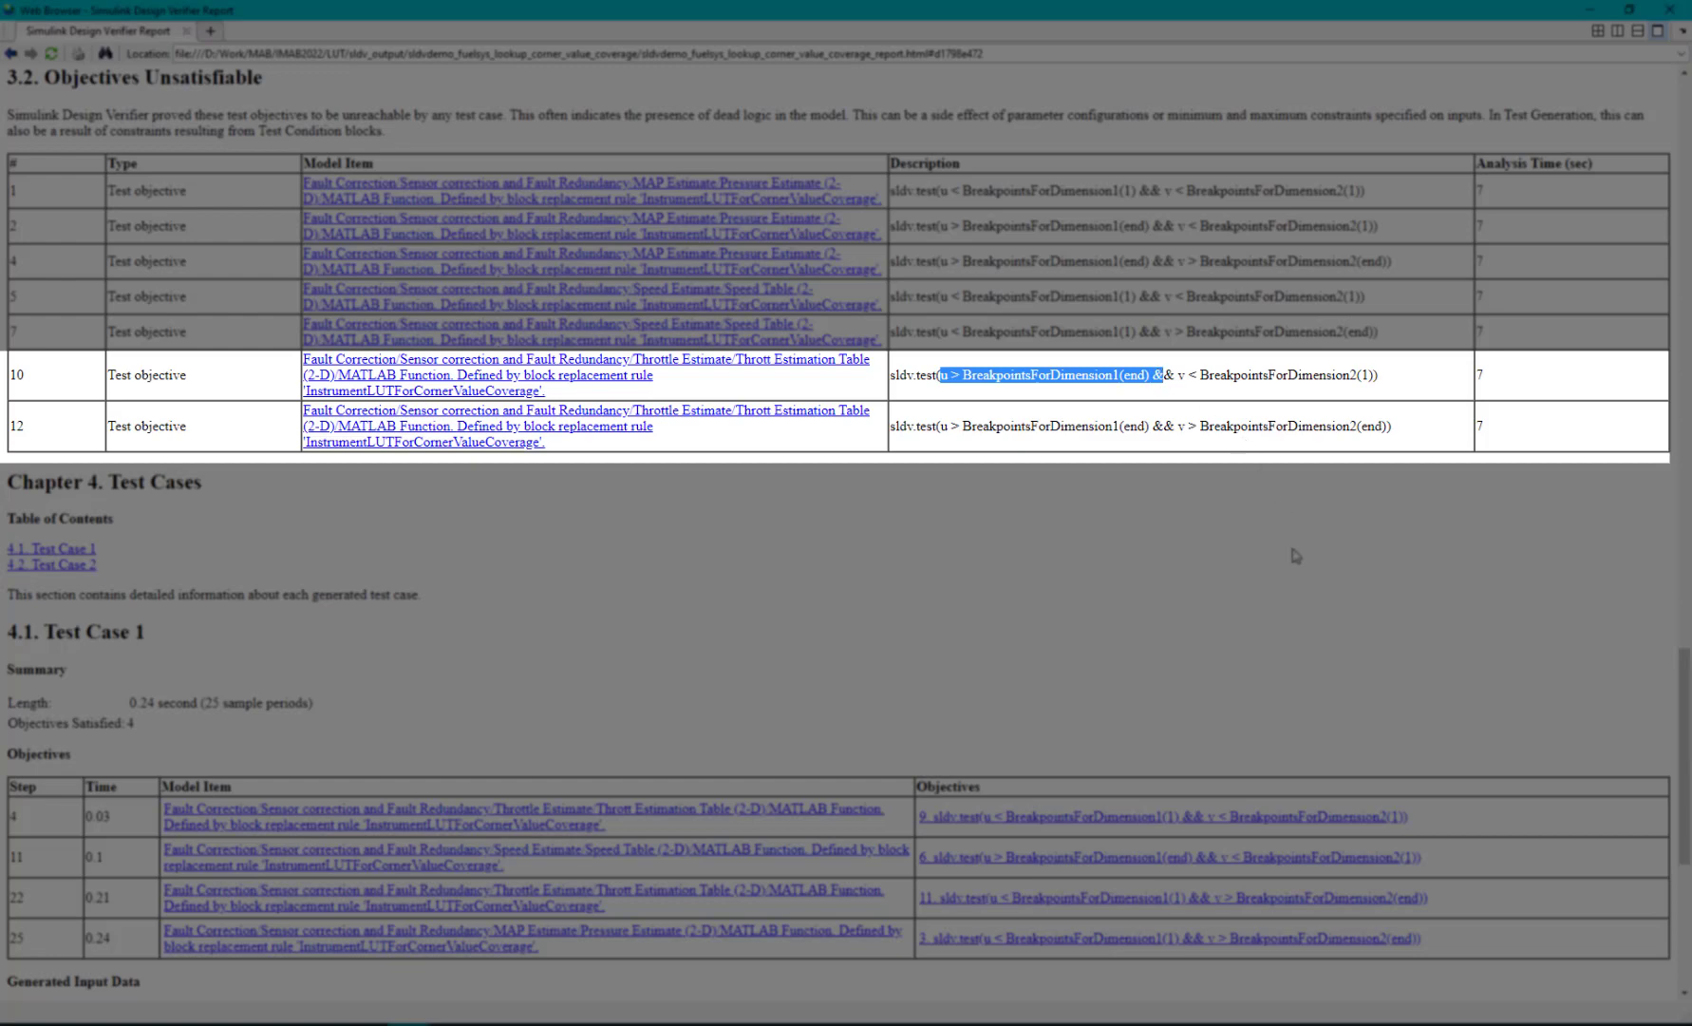
{"action": "left_click", "coordinate": [1475, 618]}
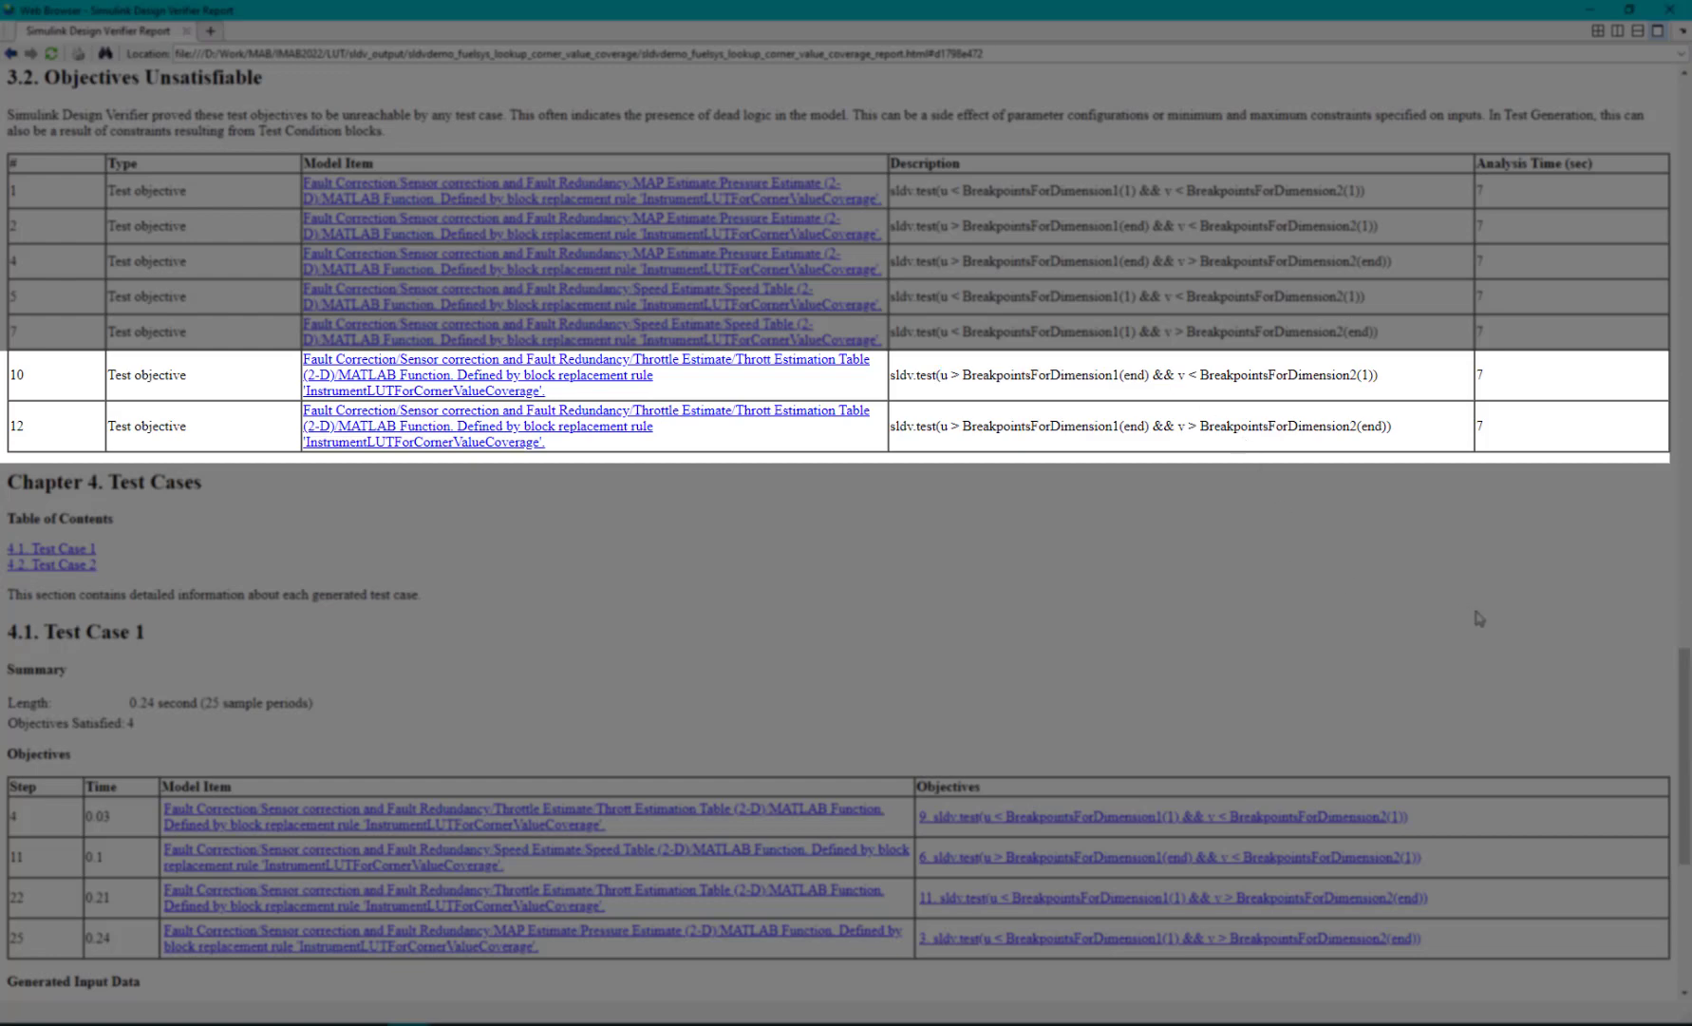
Step: Reopen the Thrott Estimation Table (2-D) block parameters in the fuel-system model
{"action": "mouse_move", "coordinate": [498, 1021]}
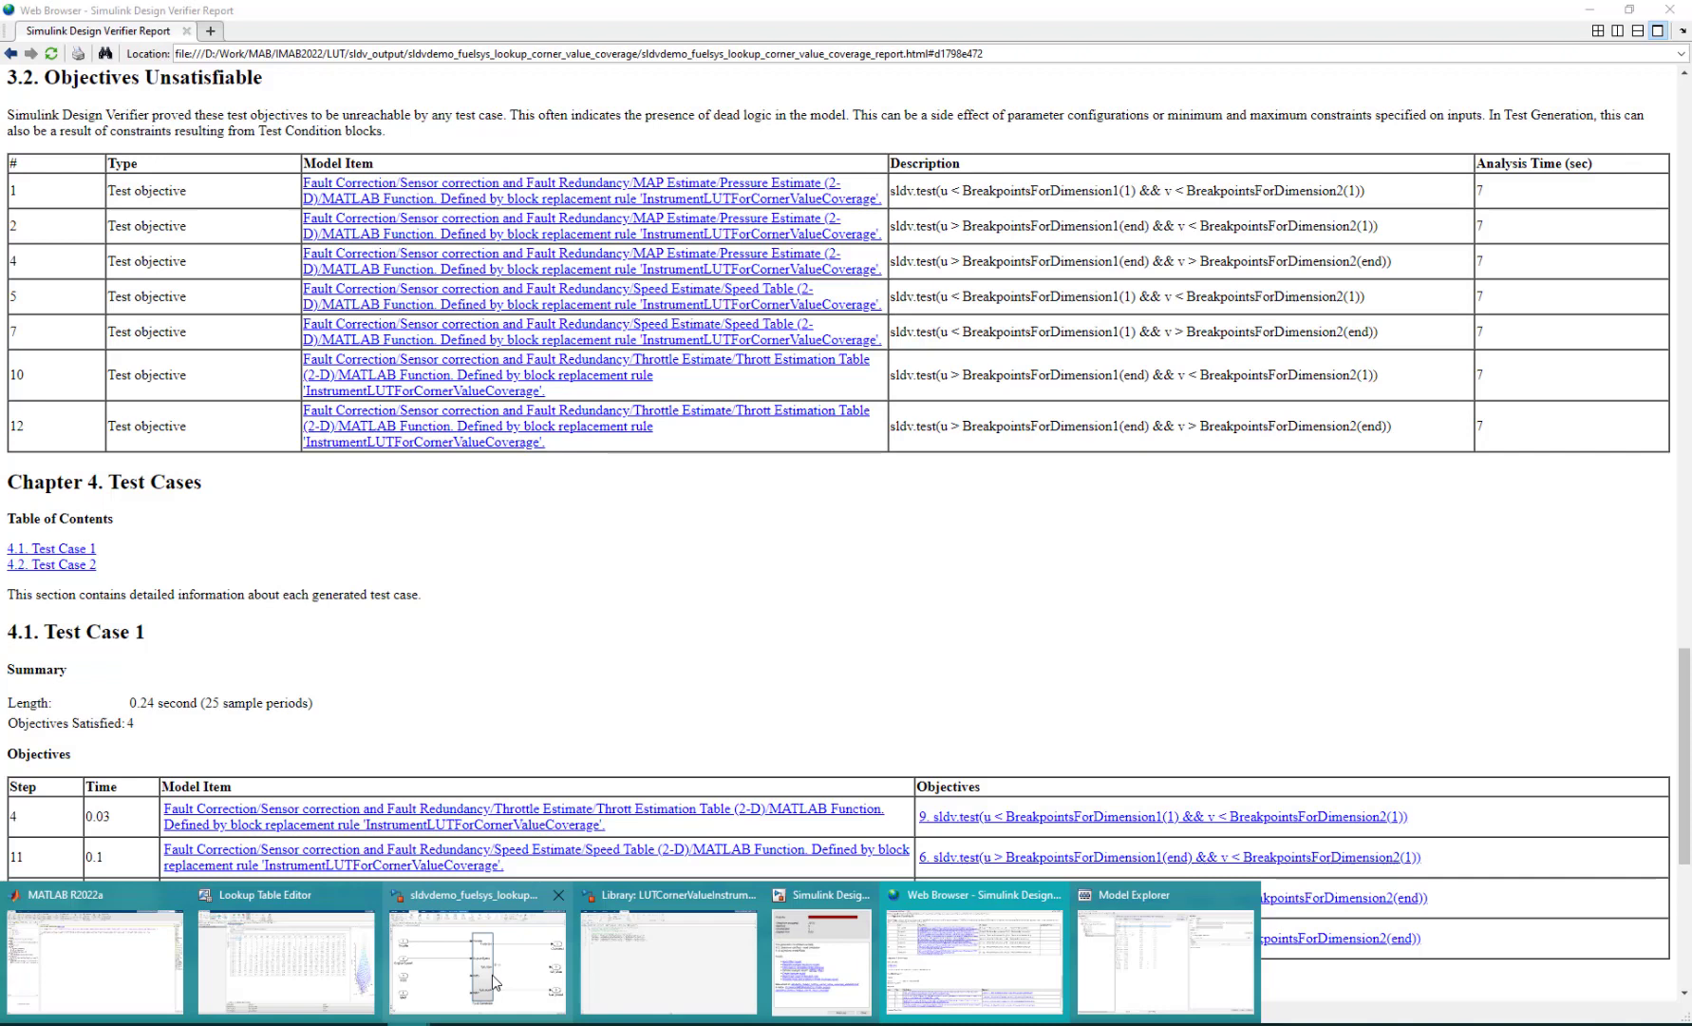
{"action": "left_click", "coordinate": [492, 975]}
{"action": "double_click", "coordinate": [860, 455]}
{"action": "double_click", "coordinate": [954, 410]}
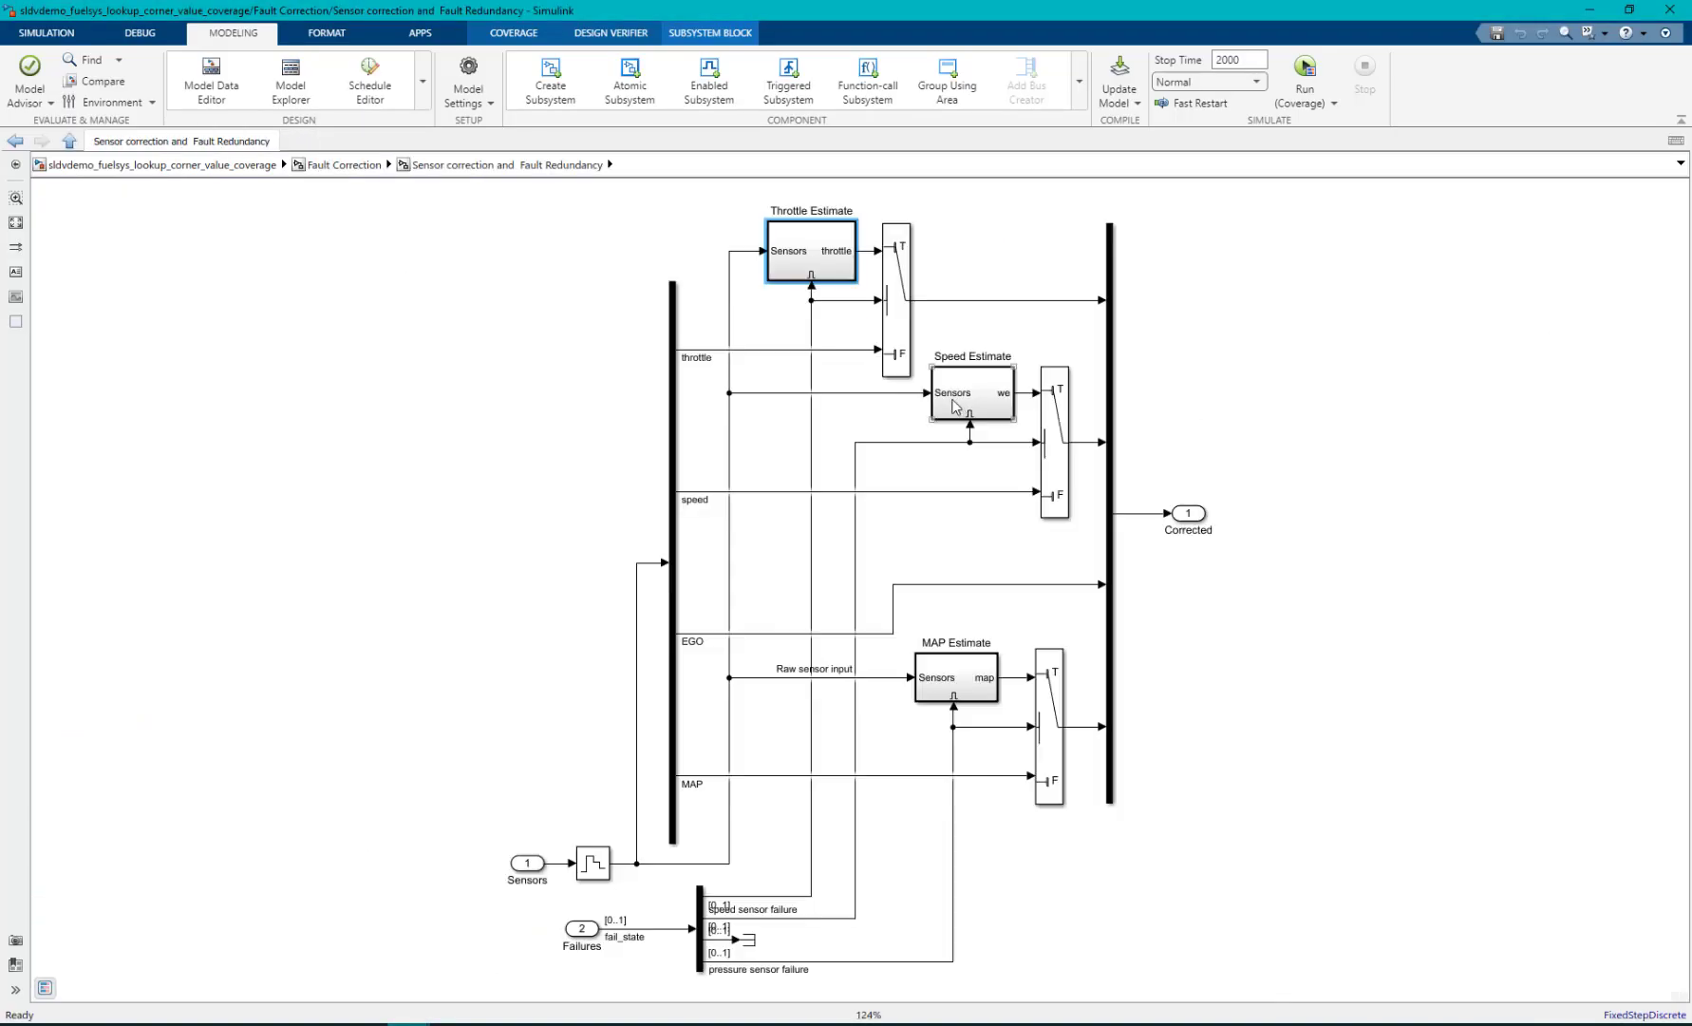
{"action": "double_click", "coordinate": [809, 258]}
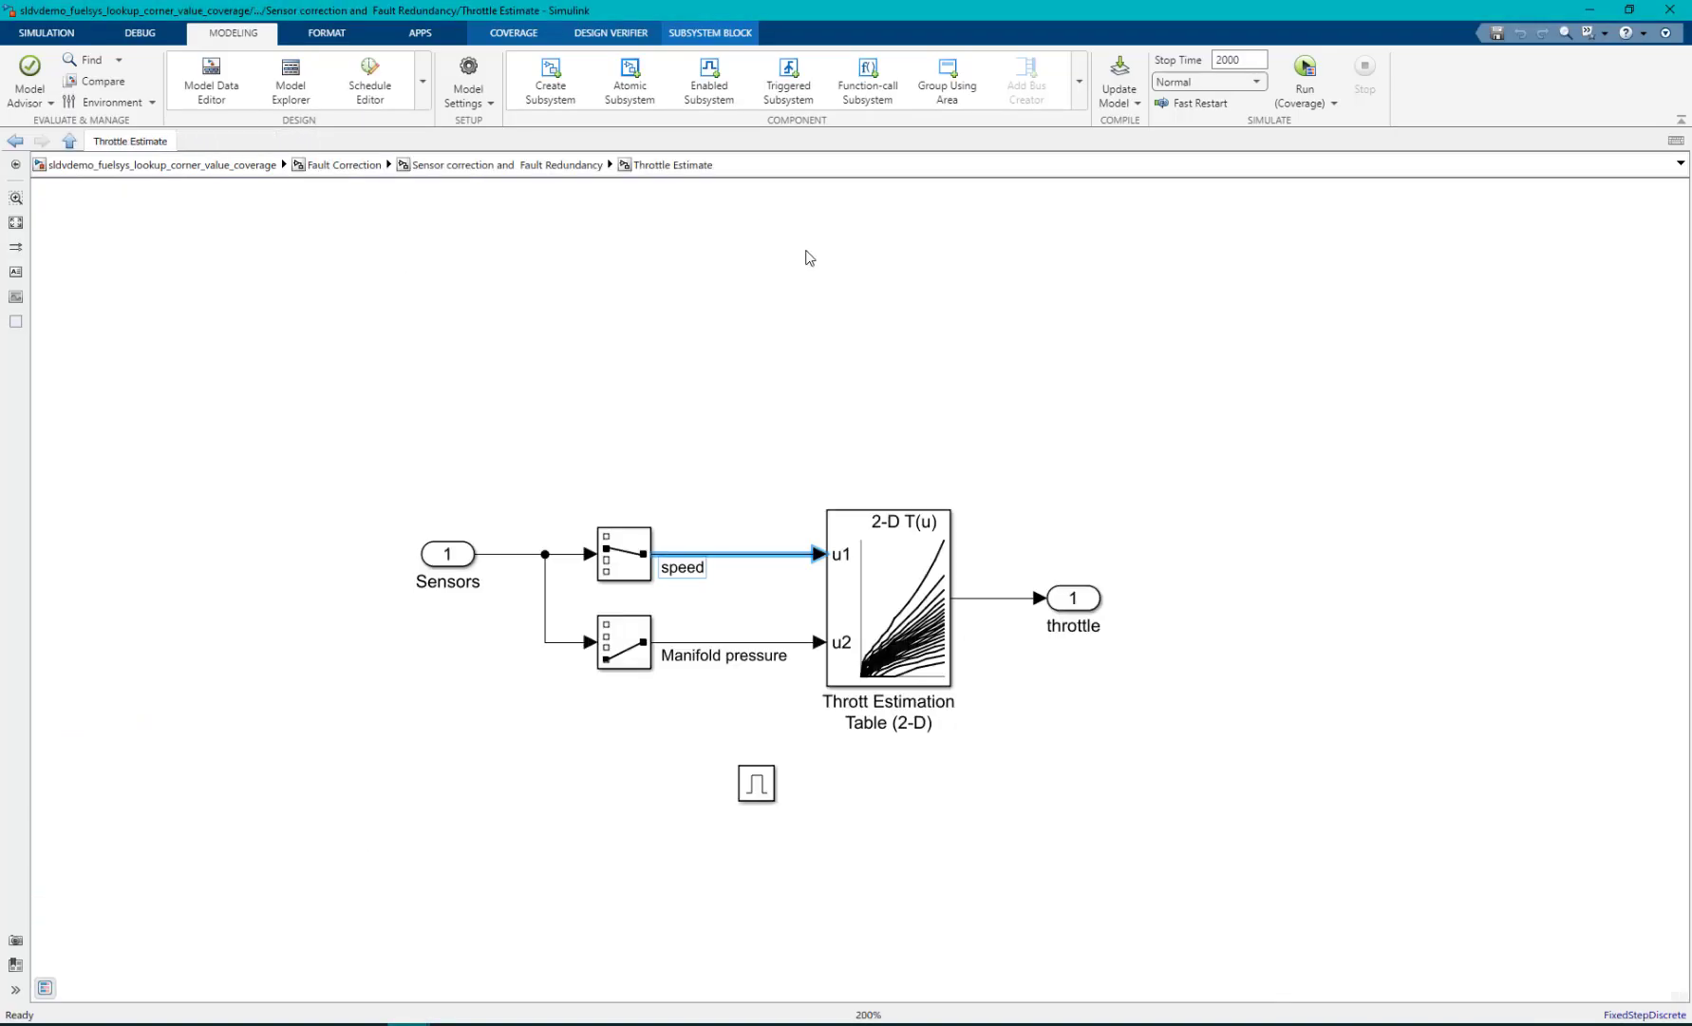
{"action": "double_click", "coordinate": [881, 556]}
Step: Check the 1e+3 maximum speed breakpoint in the Lookup Table Editor, then minimize it
{"action": "left_click", "coordinate": [1062, 668]}
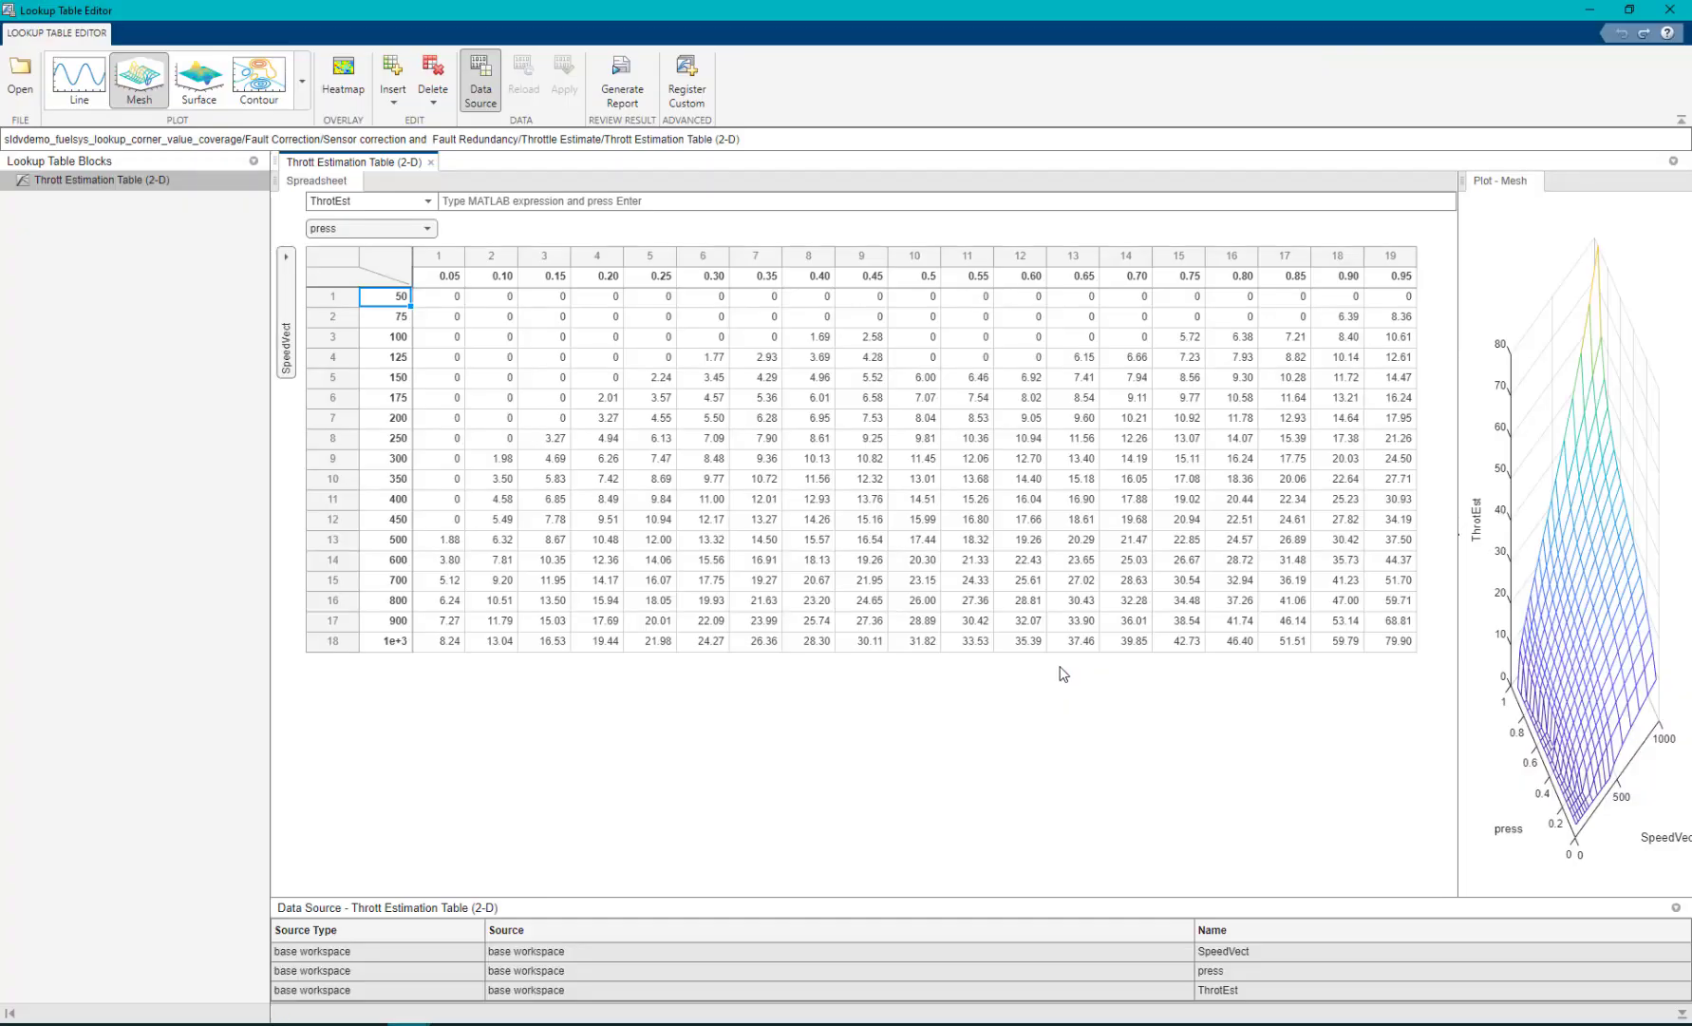
{"action": "left_click", "coordinate": [396, 642]}
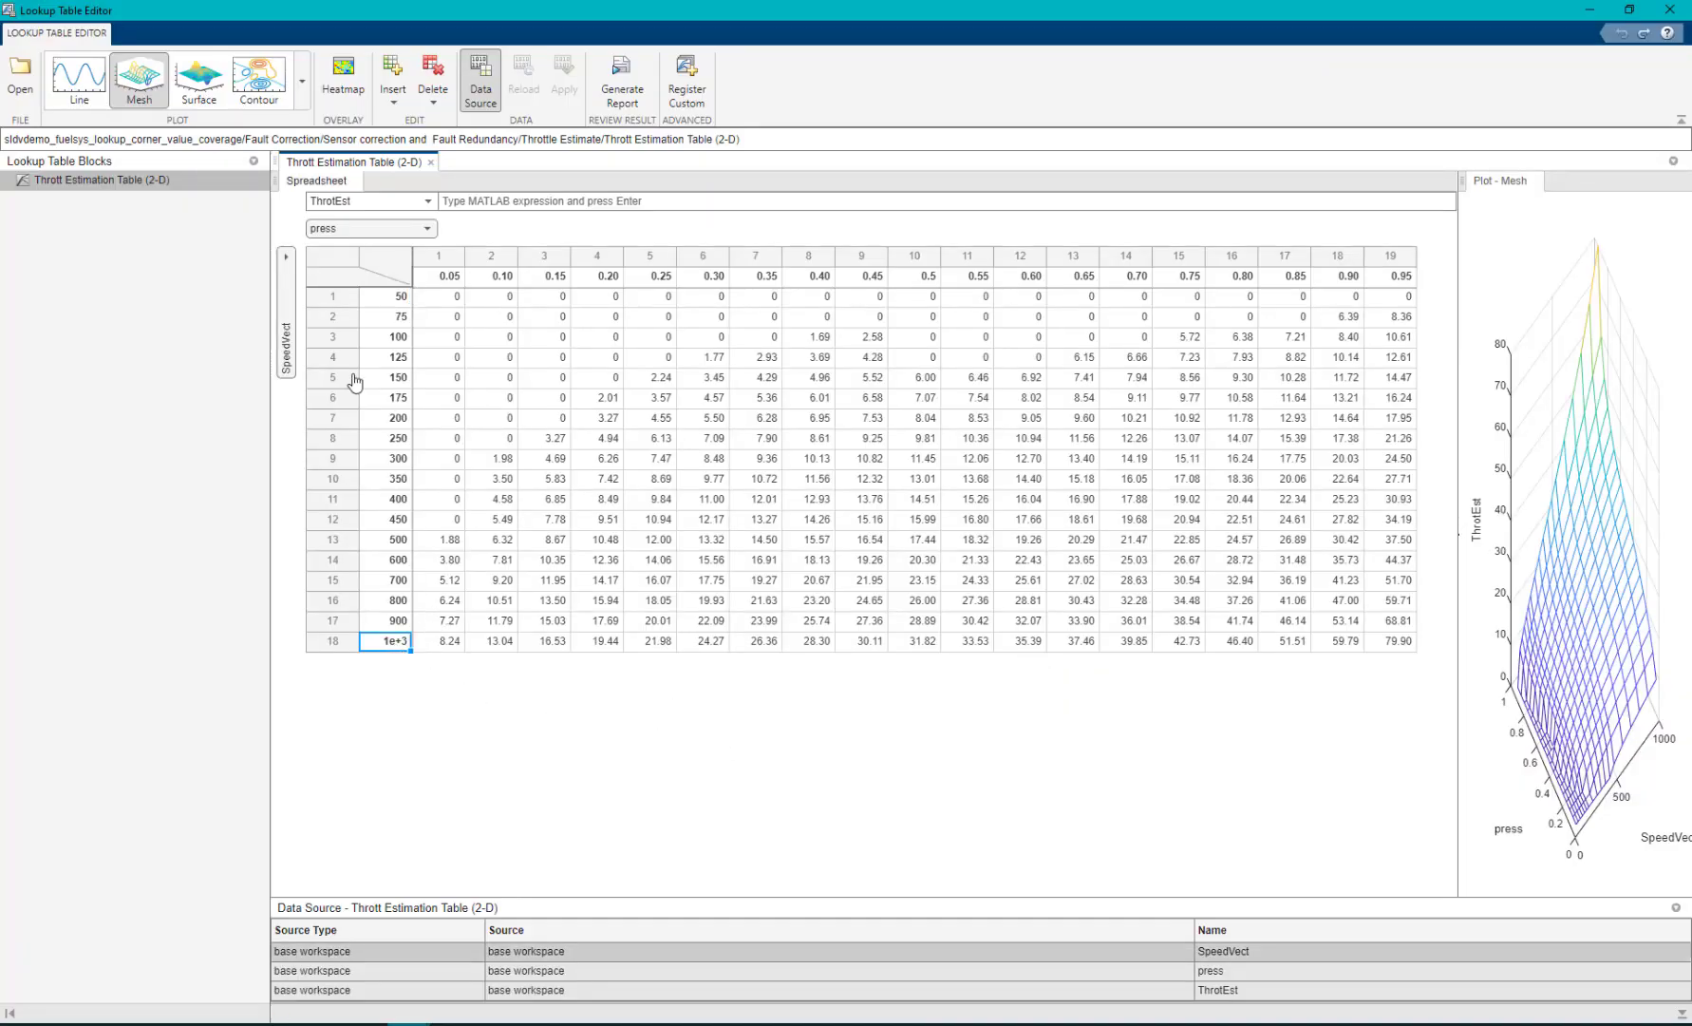
{"action": "left_click", "coordinate": [1589, 10]}
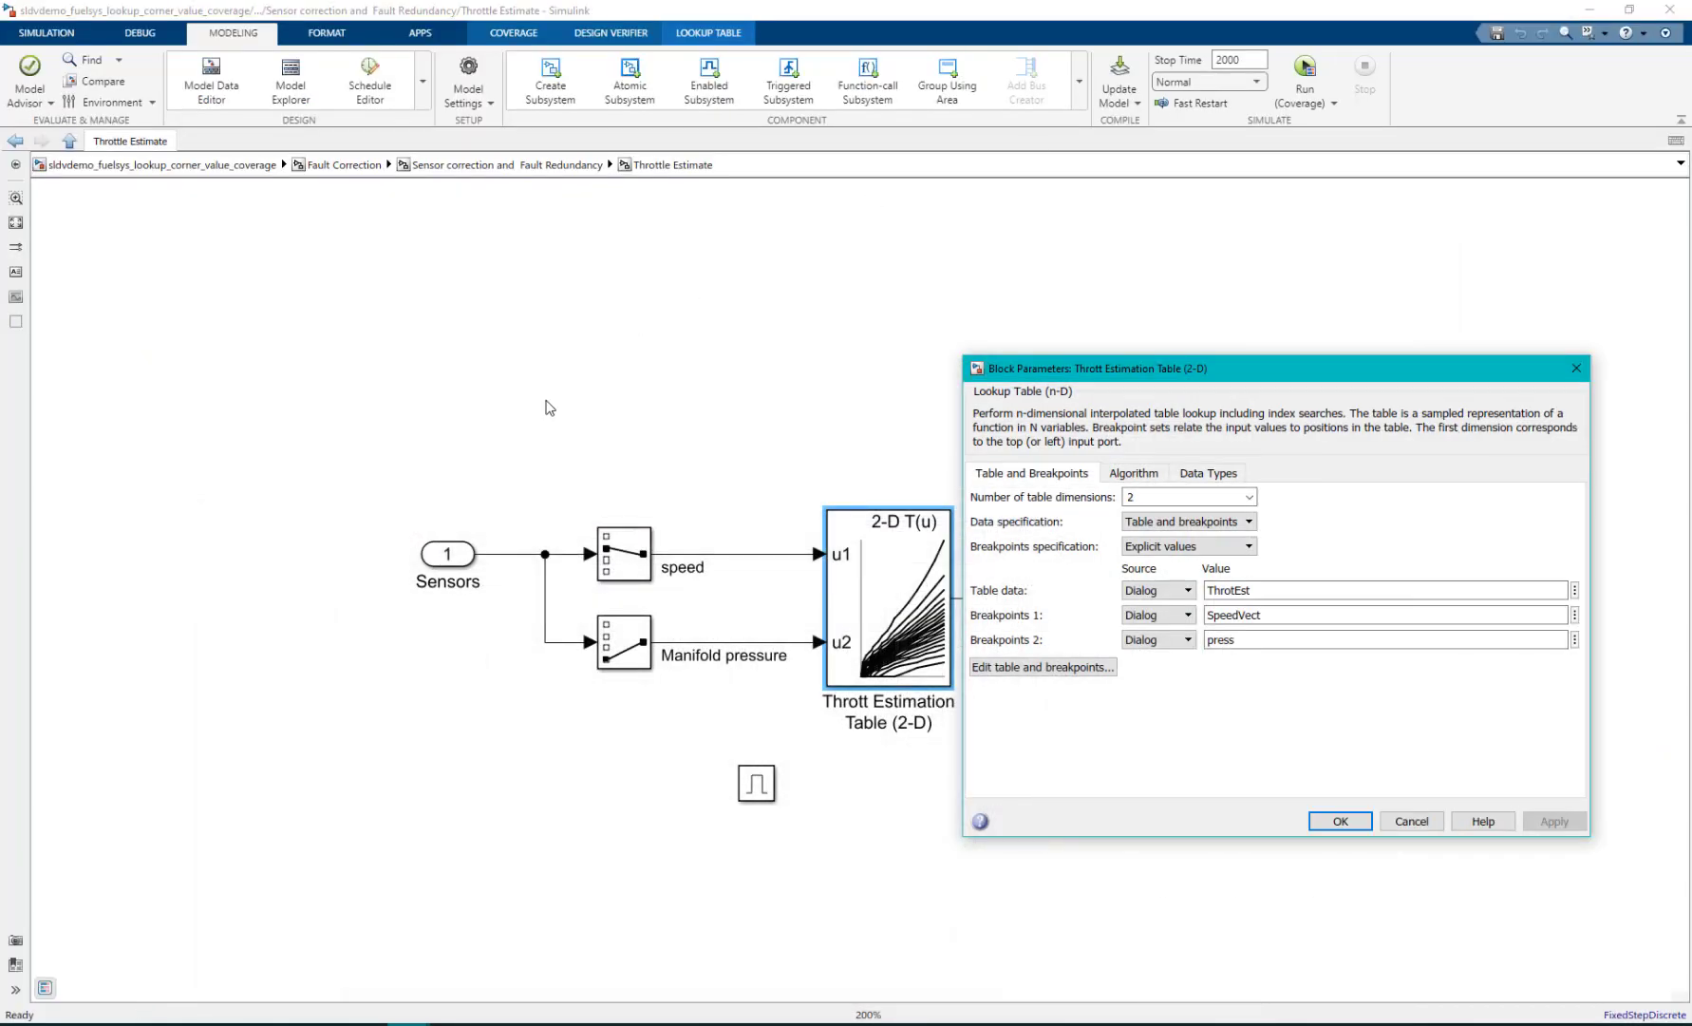
Step: Bring the Throttle Estimate diagram forward, leaving the Thrott Estimation Table parameters closed
{"action": "left_click", "coordinate": [733, 555]}
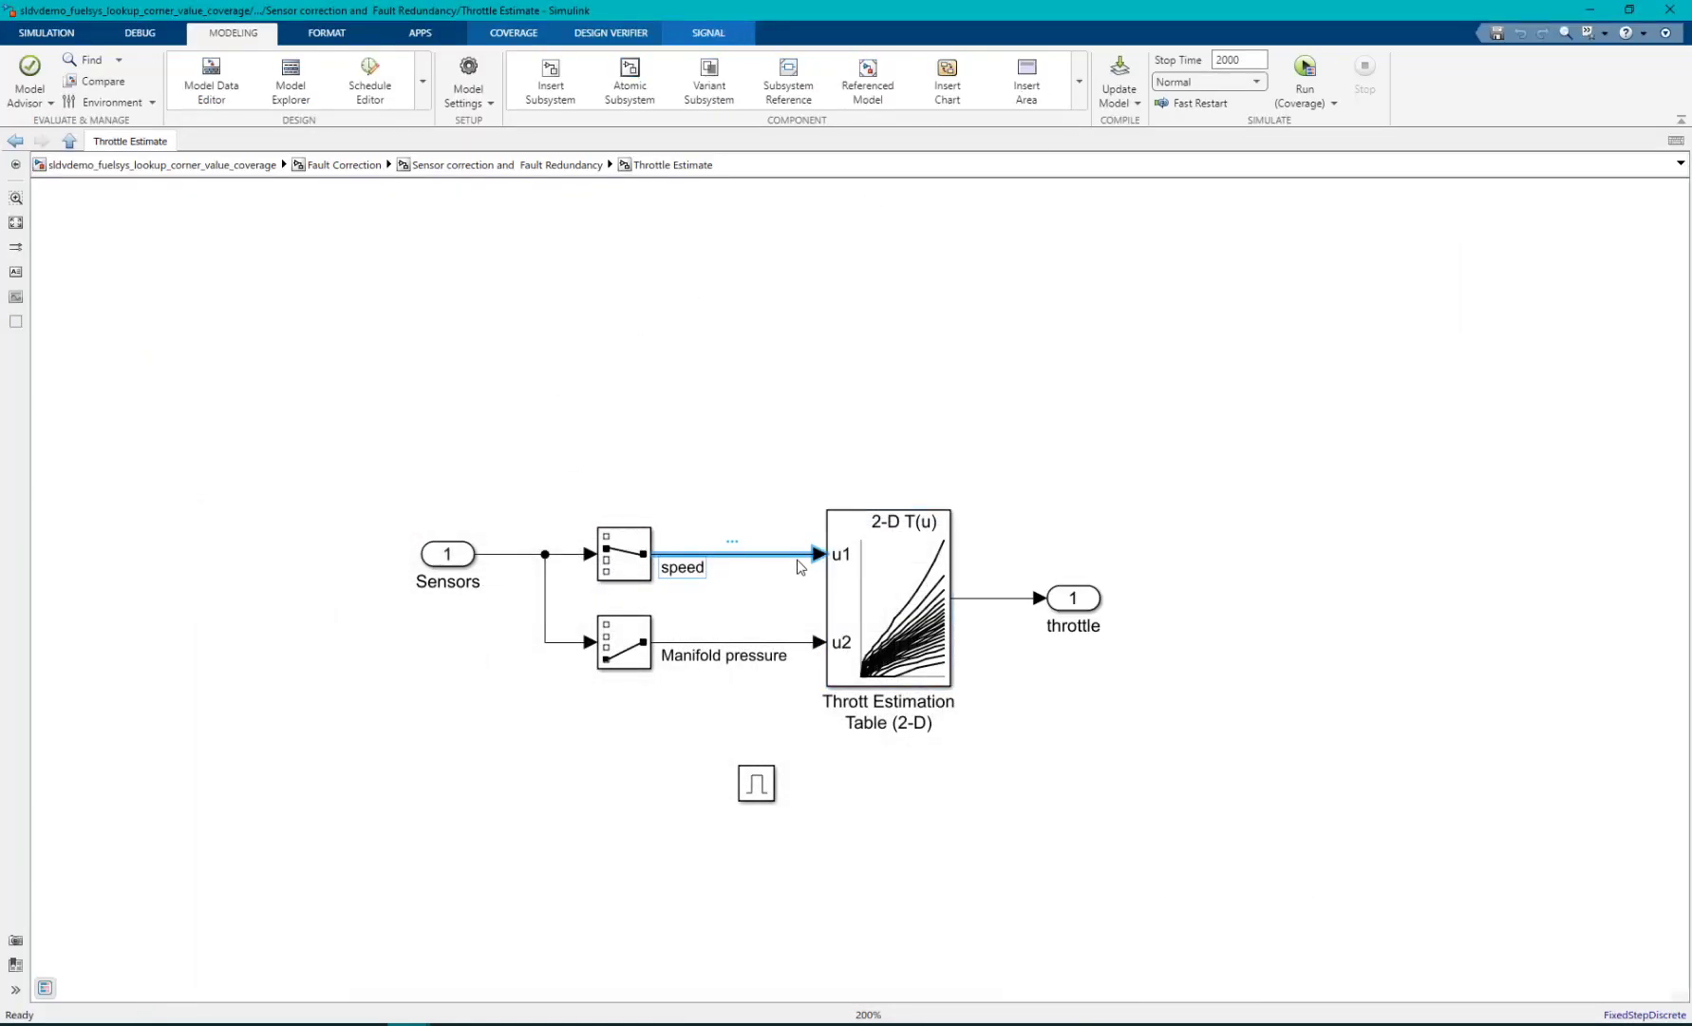